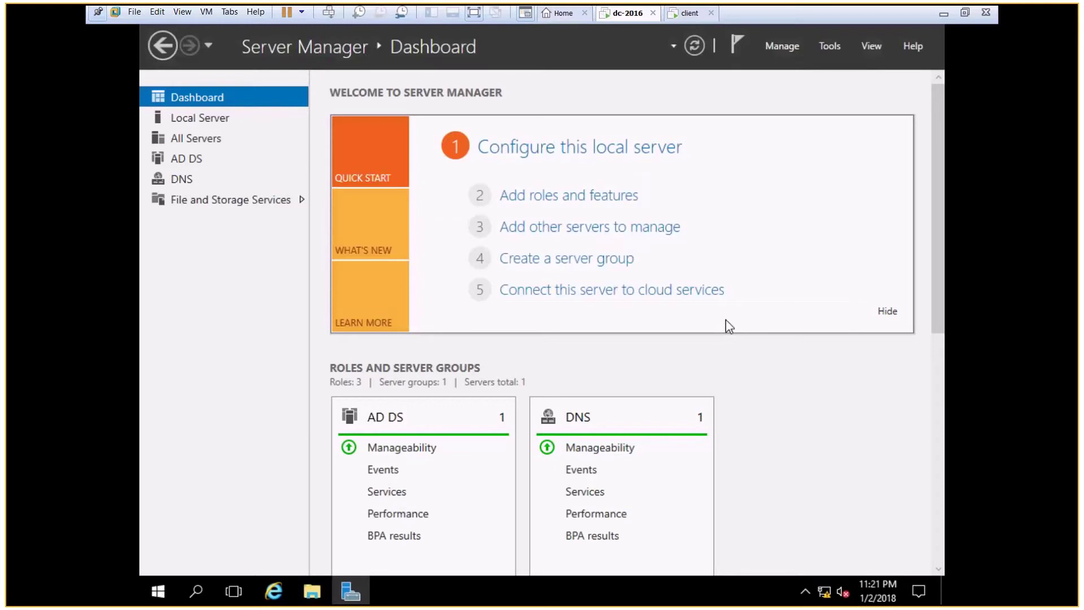
- Open the Local Disk (C:) drive in a new File Explorer window
key(super+e)
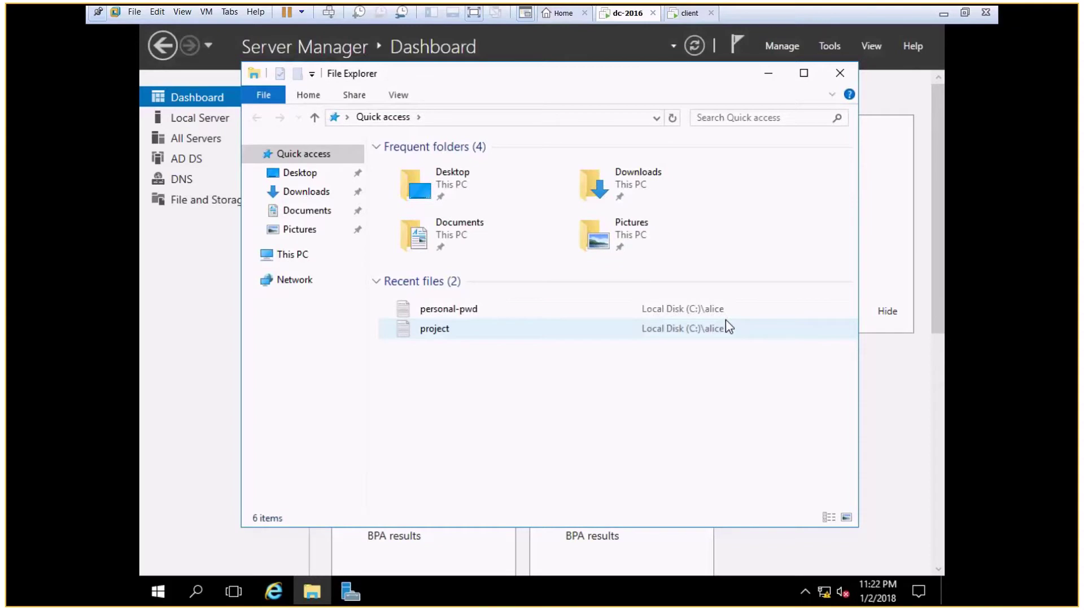
click(265, 255)
double_click(439, 328)
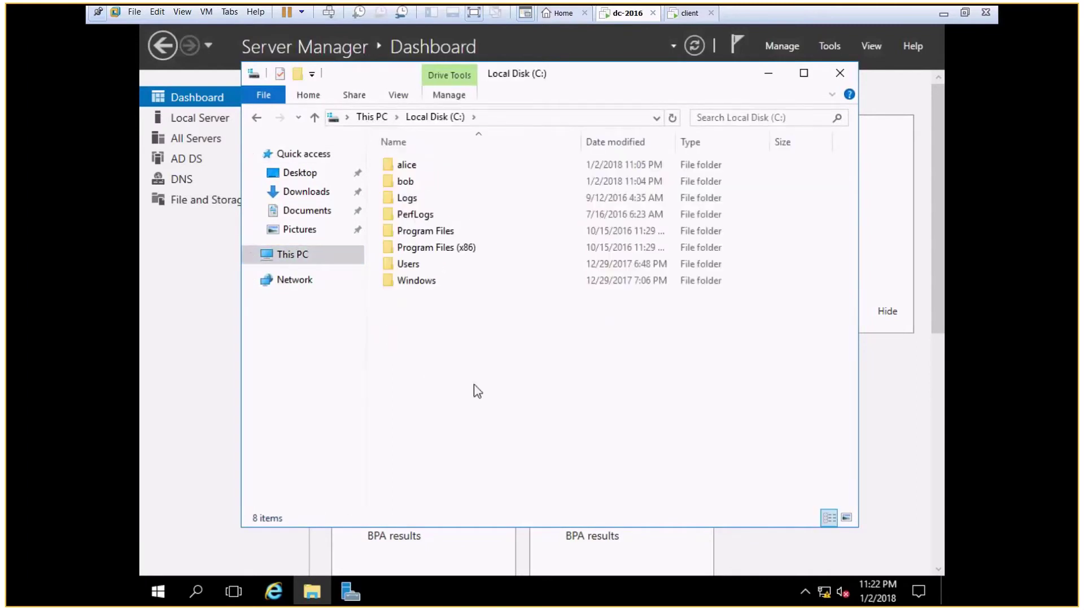
key(ctrl+shift+n)
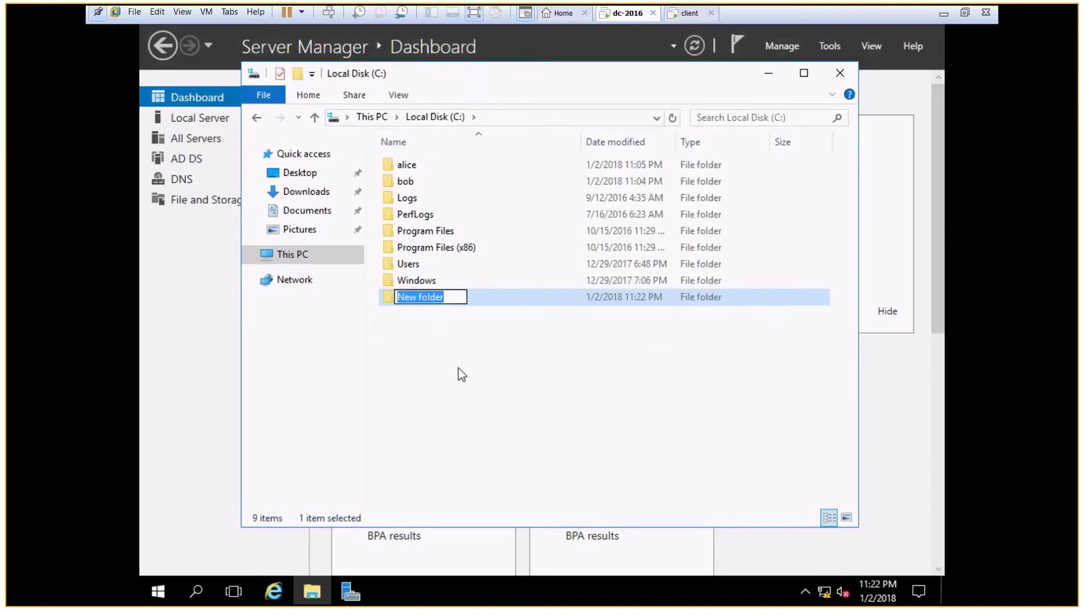
click(446, 342)
click(419, 296)
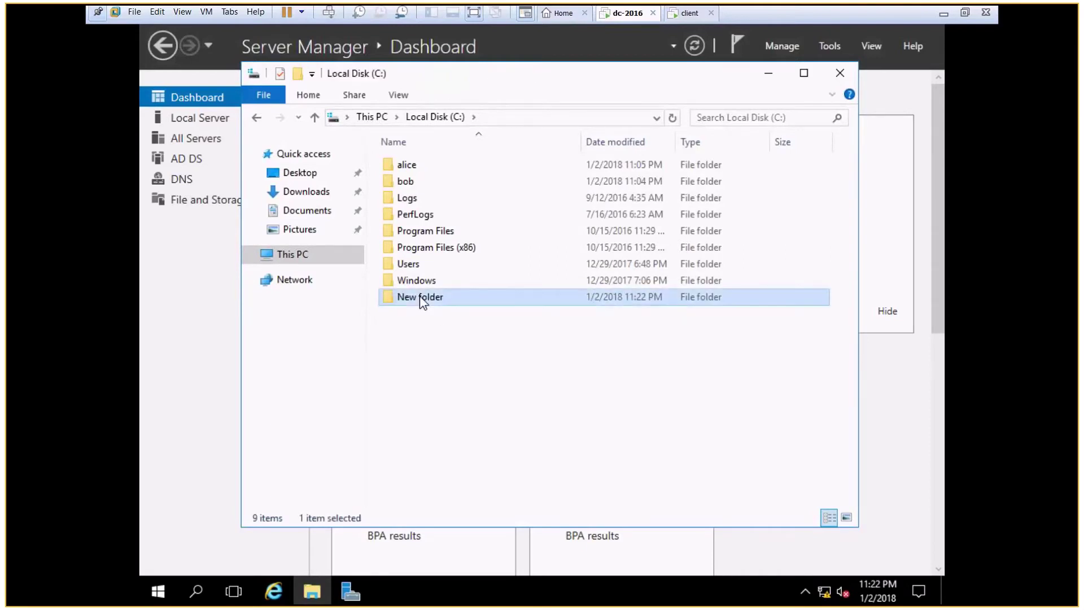
key(Delete)
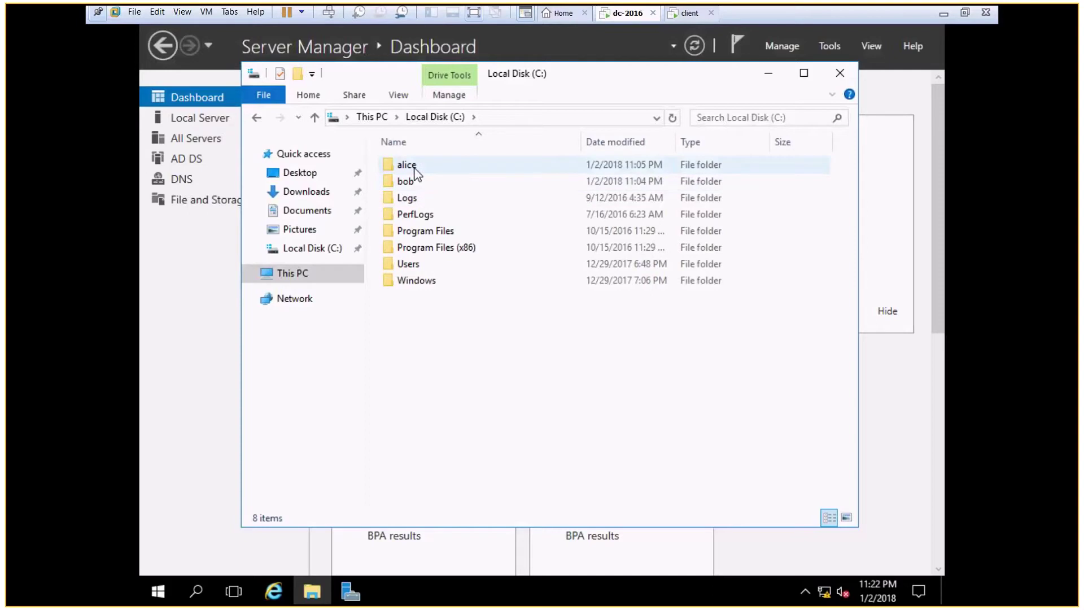
- Open the properties of the "bob" folder on drive C: and show its sharing settings
mouse_move(415, 174)
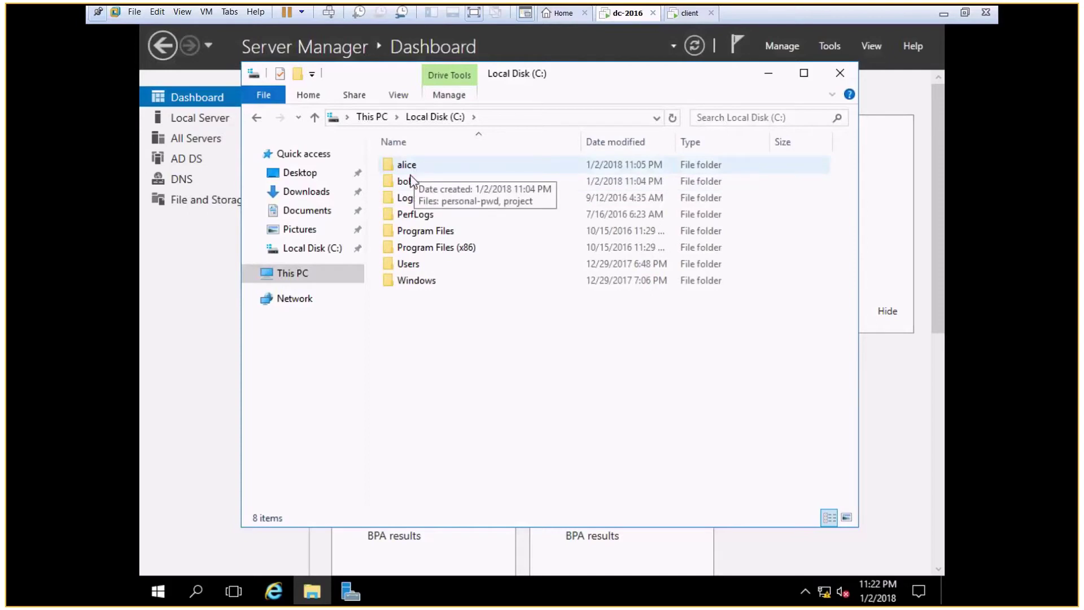
click(409, 182)
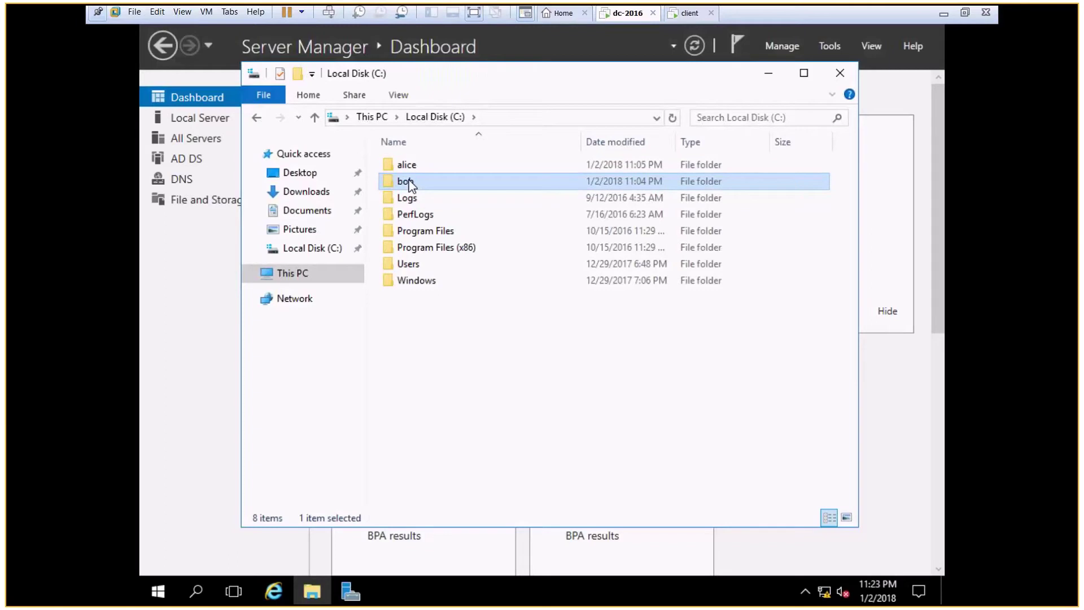
right_click(409, 186)
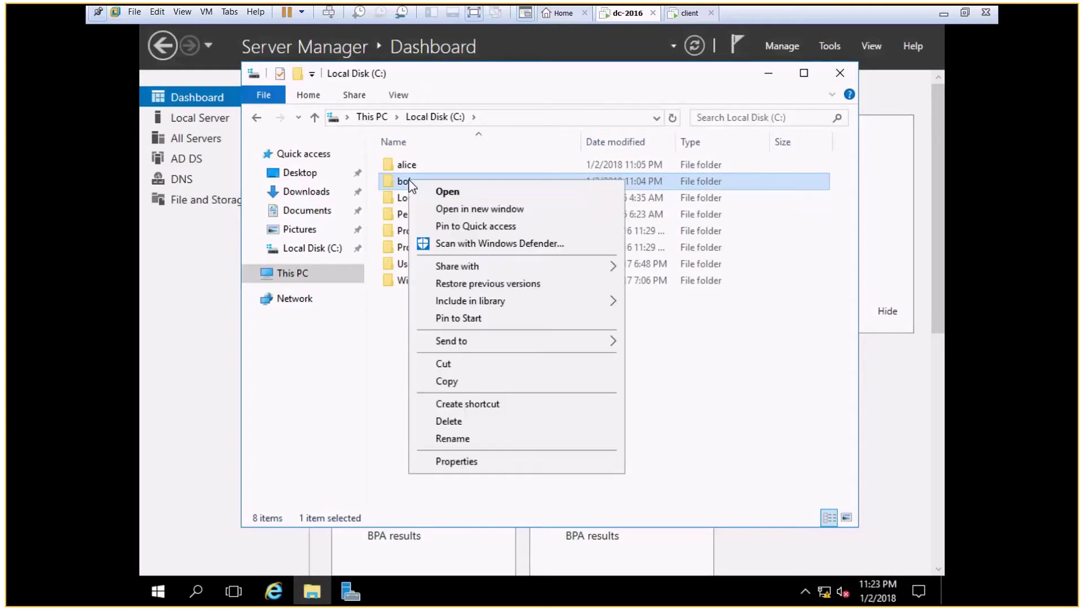
click(445, 462)
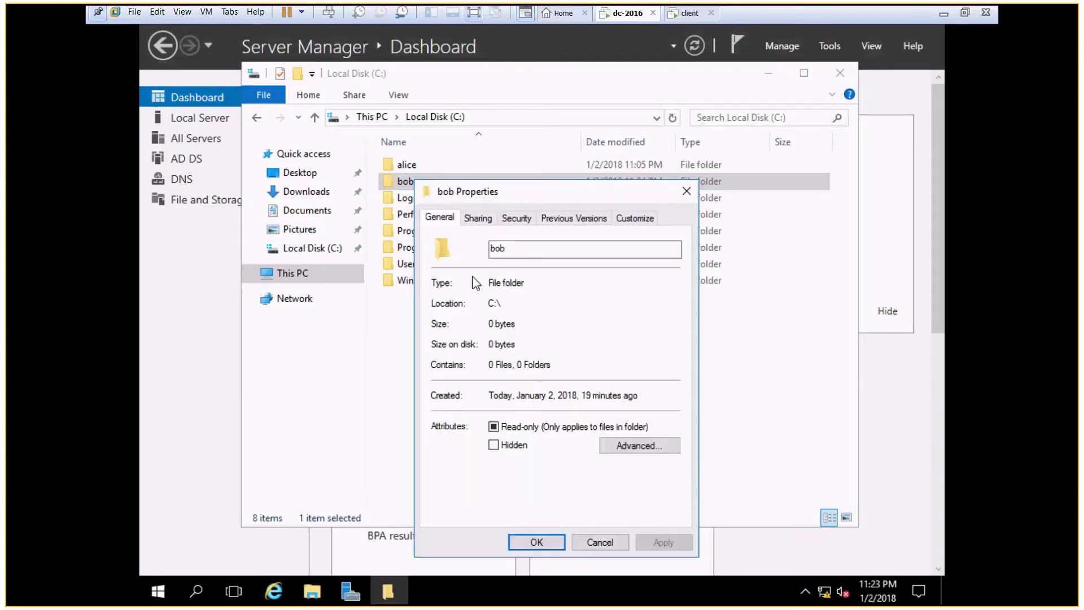
click(488, 220)
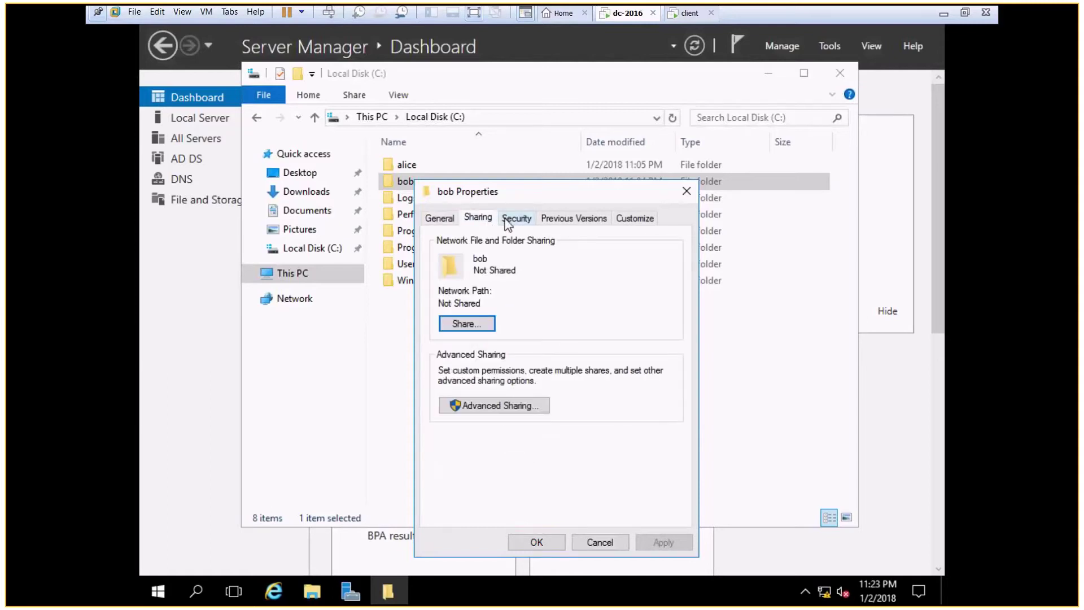
- Compare the folder's NTFS security permissions with its network sharing settings
click(506, 221)
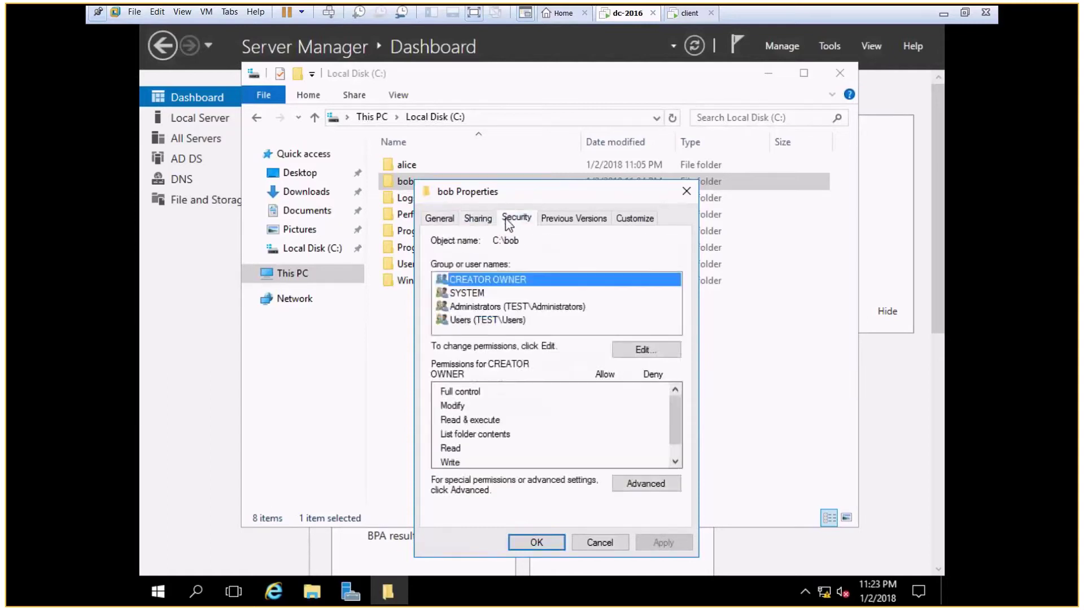
click(472, 222)
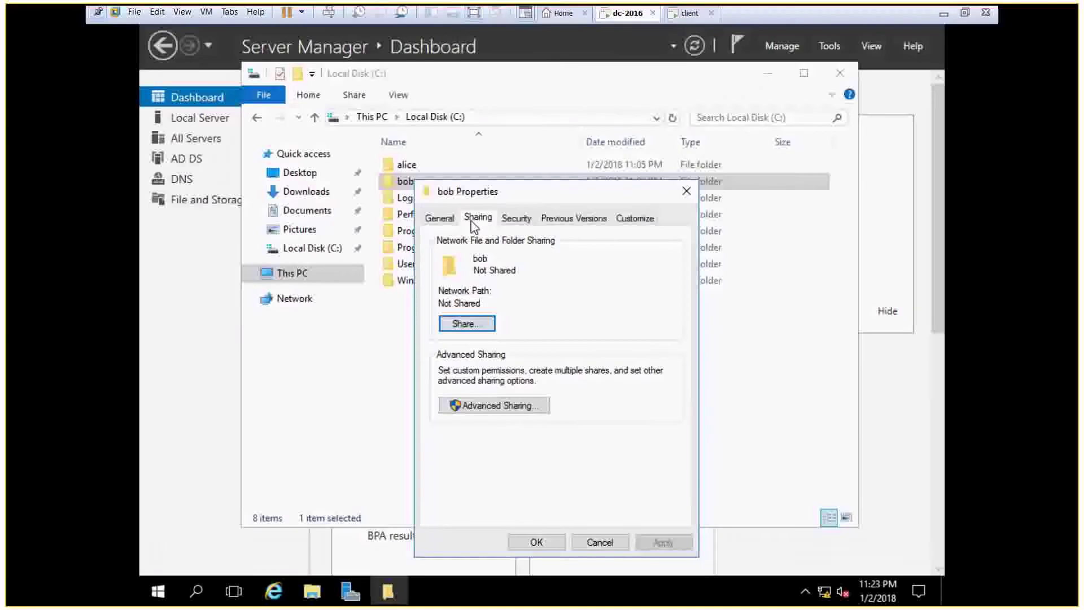
click(509, 223)
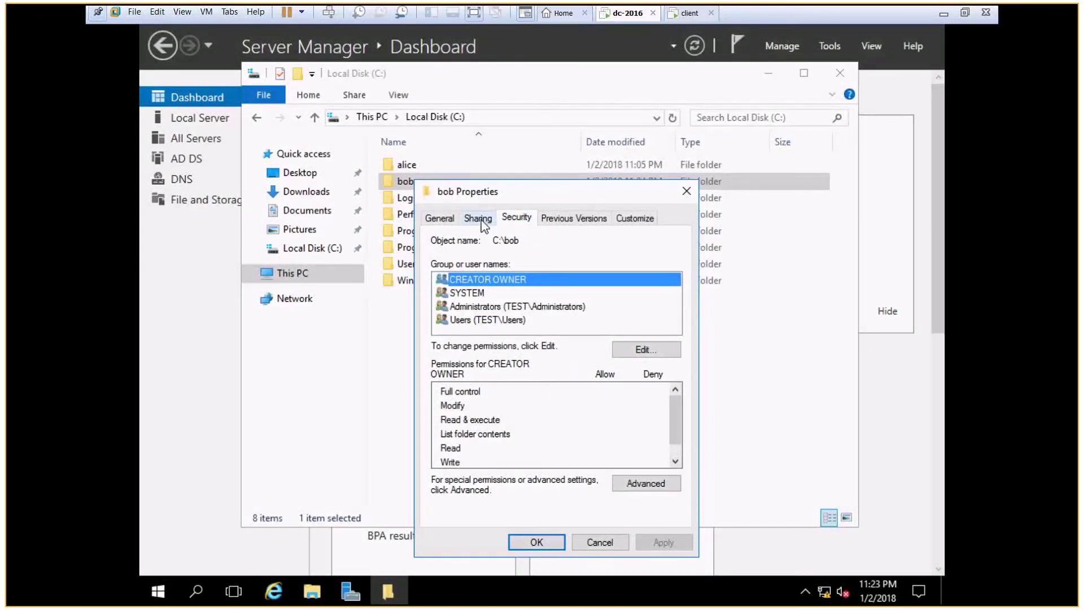
click(479, 220)
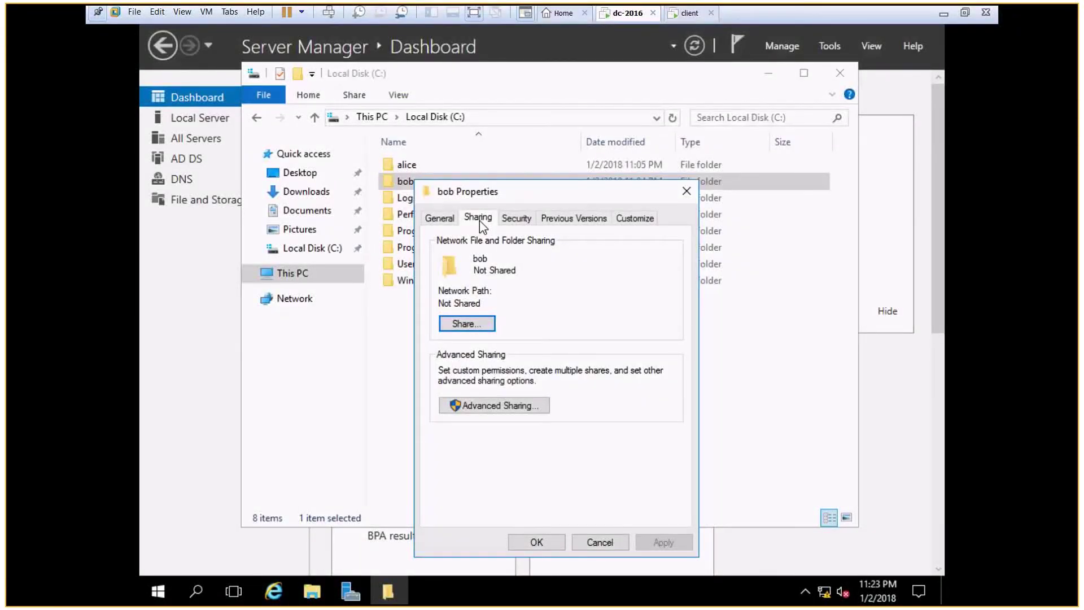
- Find the domain user matching the "bob" folder's name and add that account to the people the folder is shared with
click(471, 325)
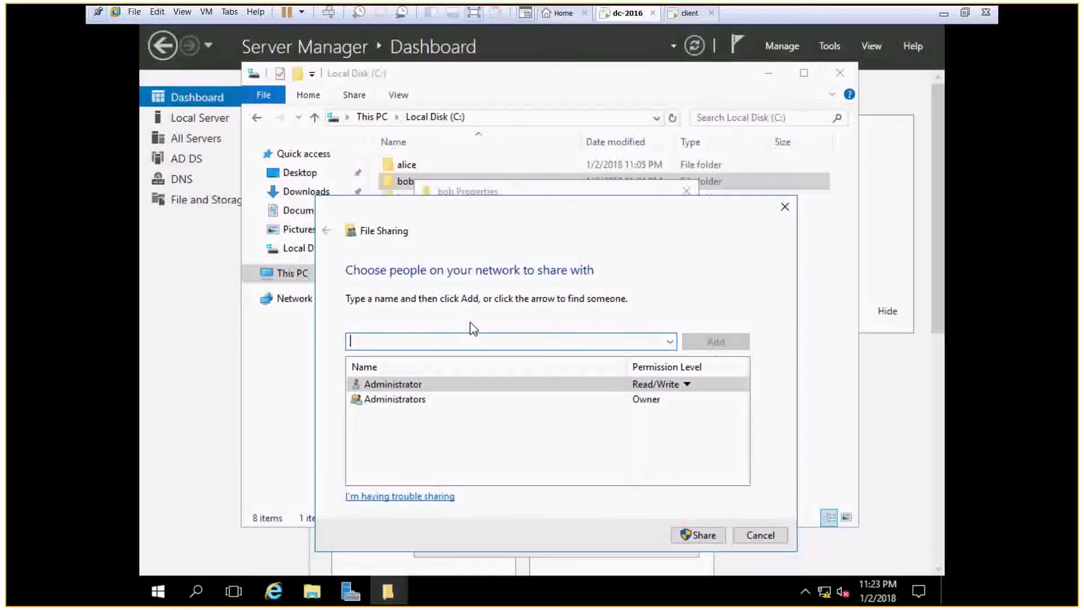
click(671, 342)
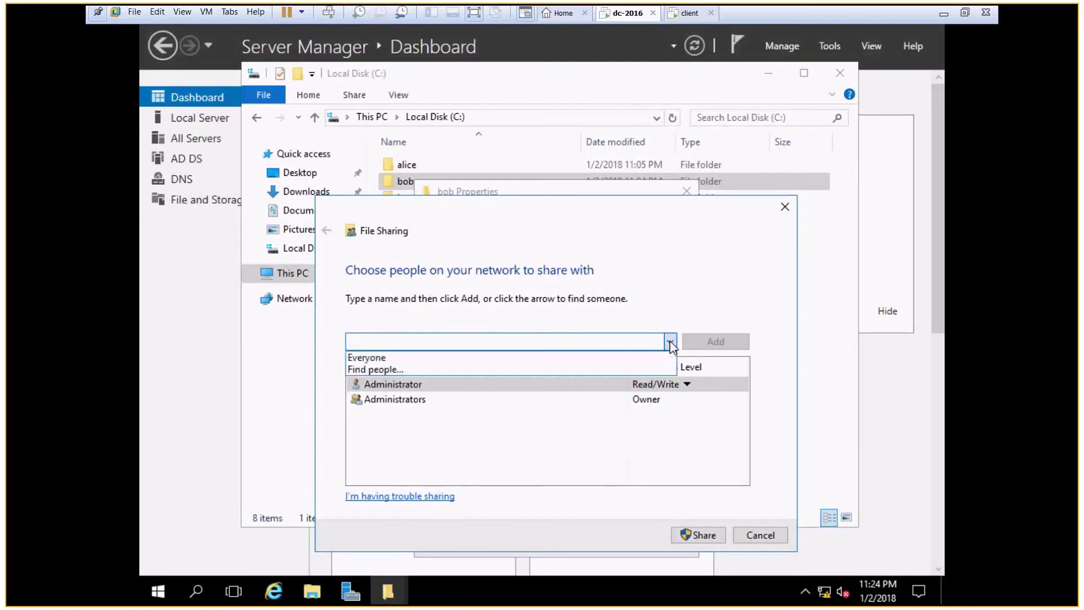
click(450, 369)
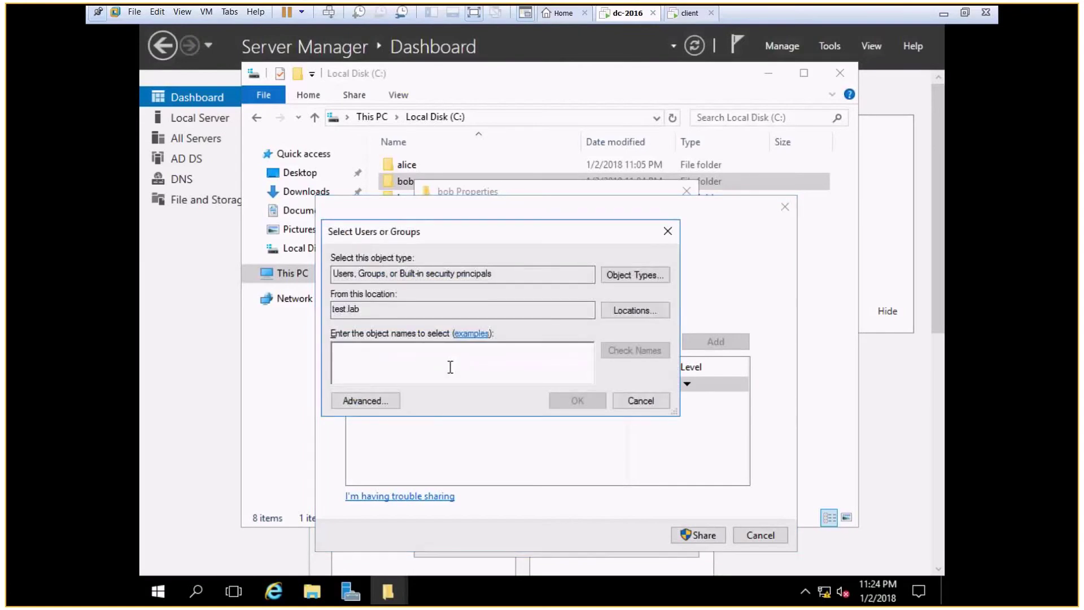
text(b)
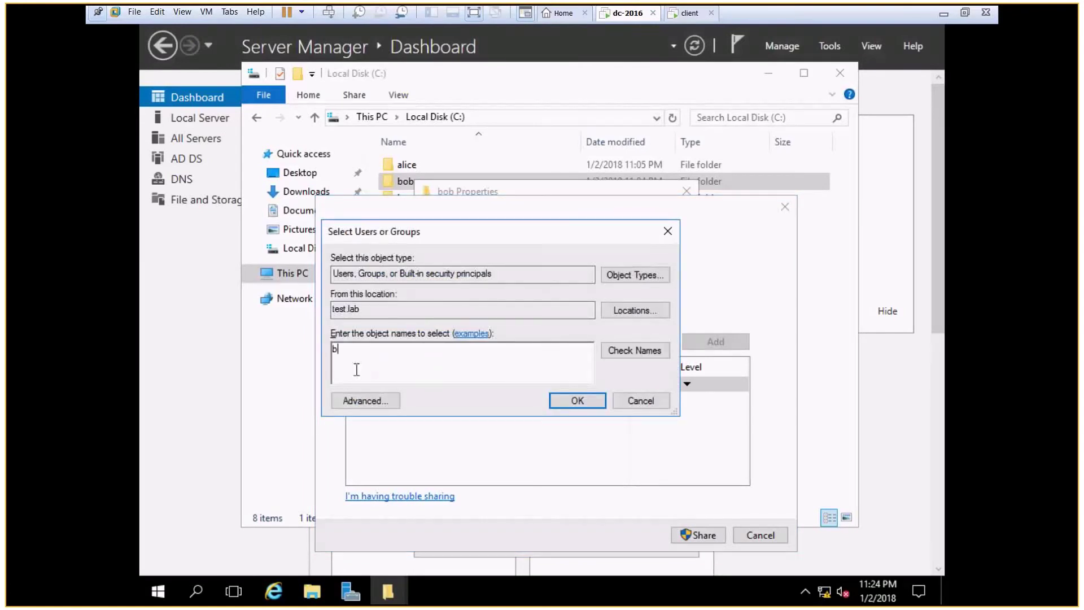
click(627, 351)
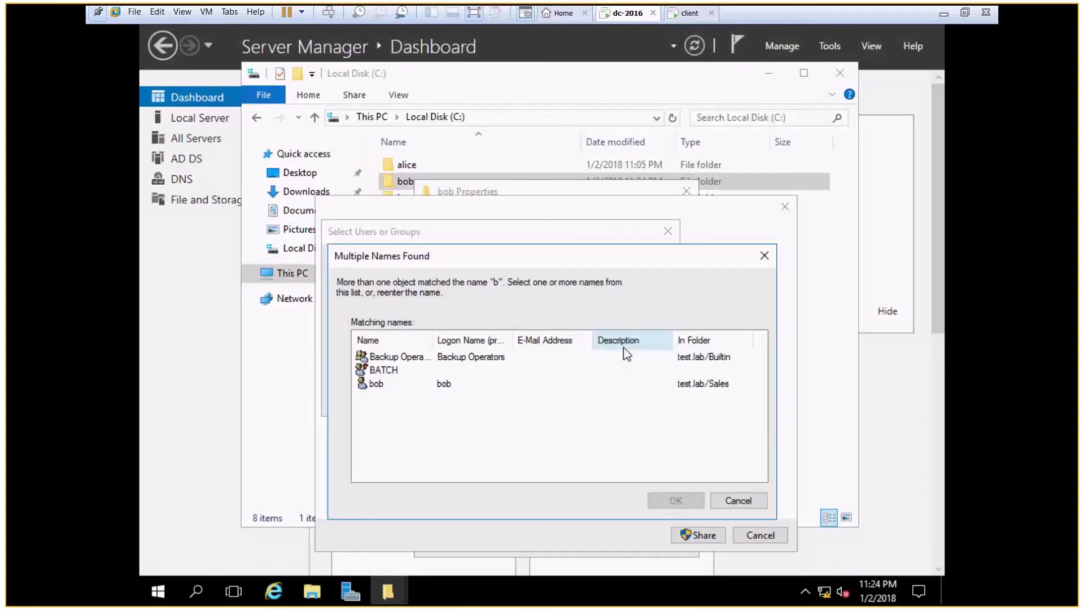
double_click(376, 384)
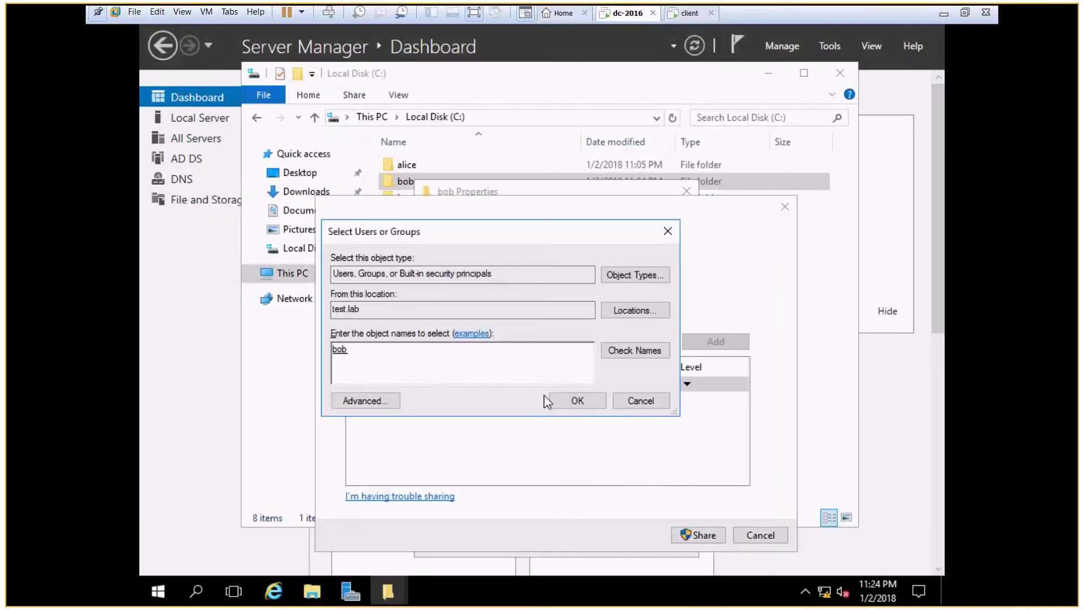
click(570, 401)
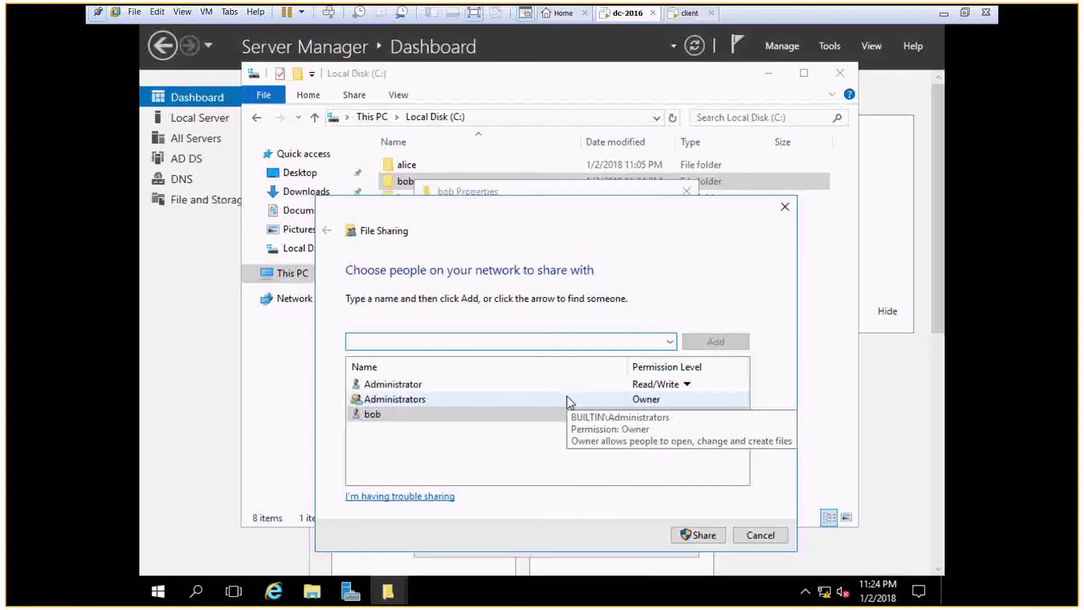
- Give the added user Read/Write permission, share the "bob" folder, and close its properties
click(672, 415)
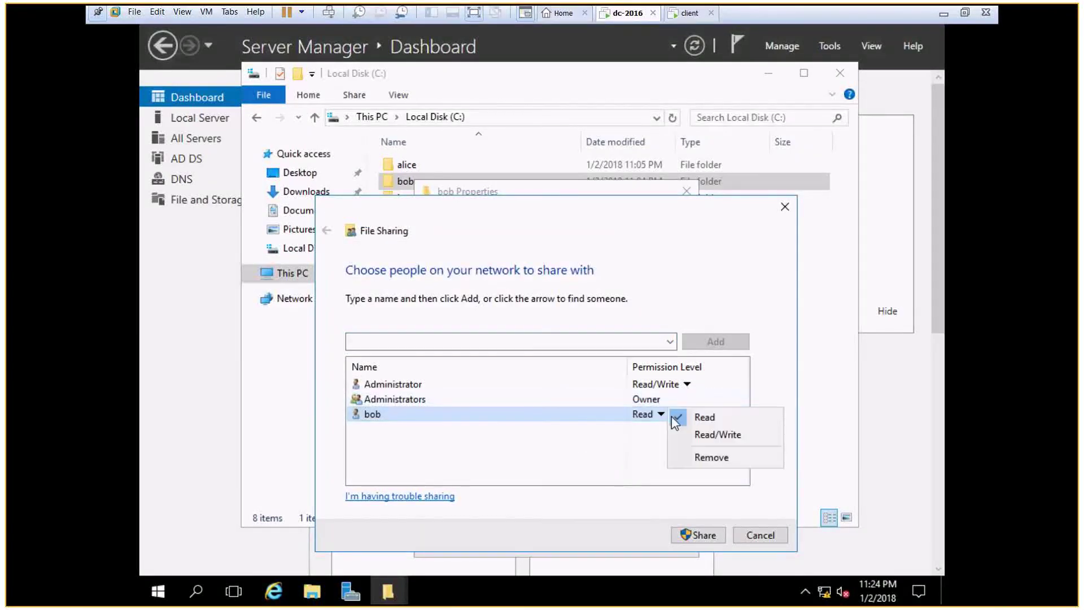
click(700, 435)
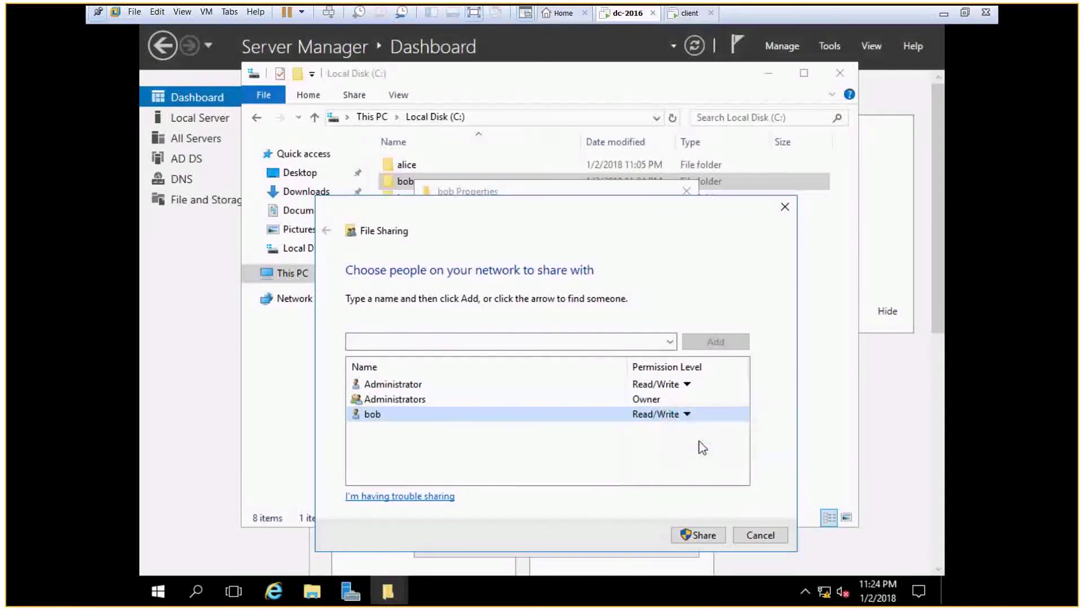
click(706, 533)
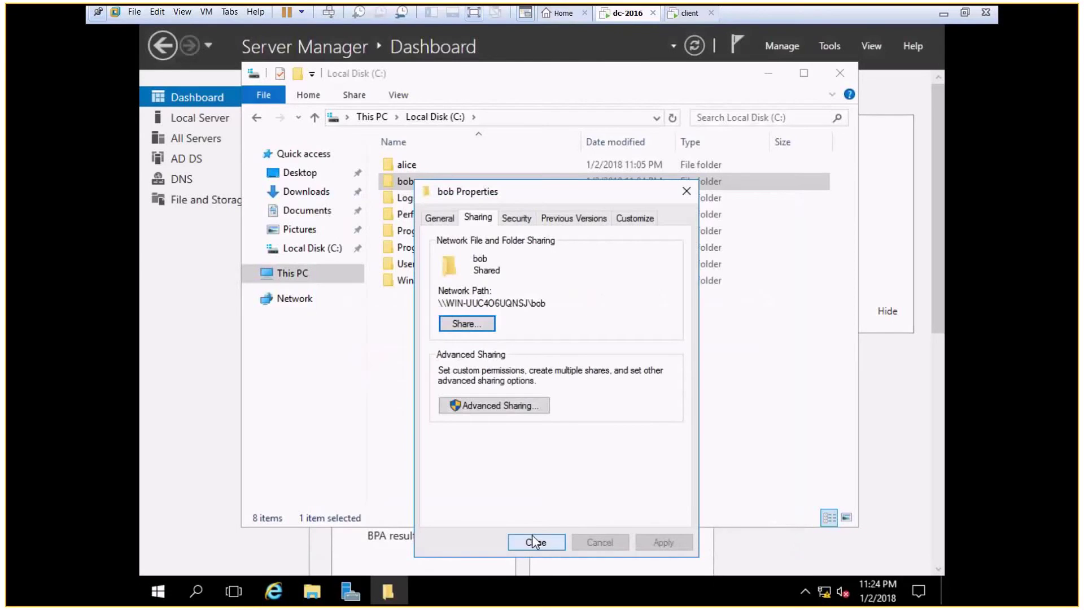
click(533, 542)
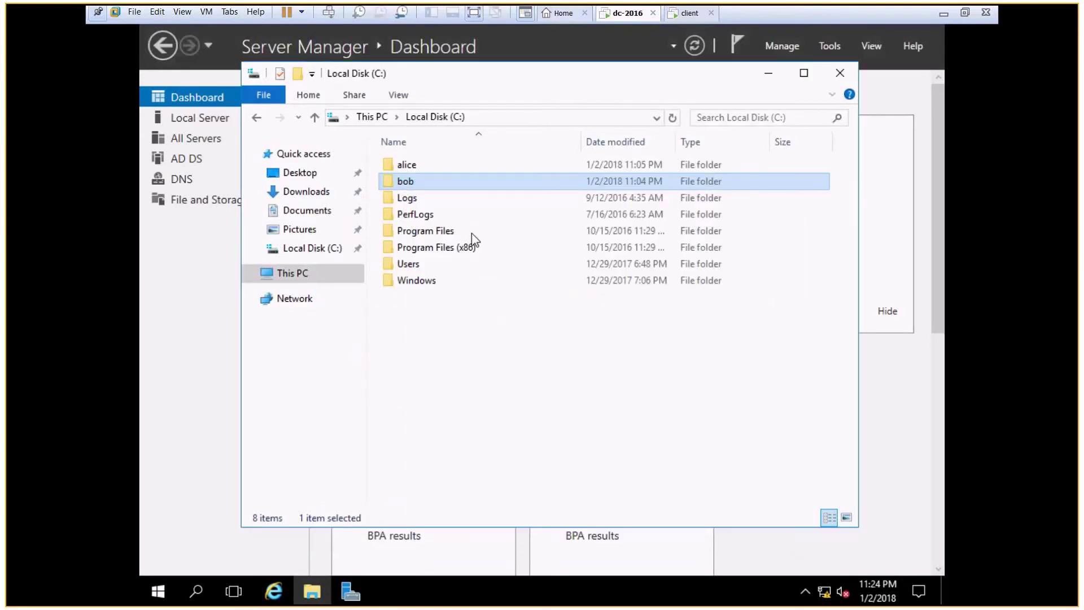
- Open the File Sharing setup for the "alice" folder on drive C: from its properties
click(410, 168)
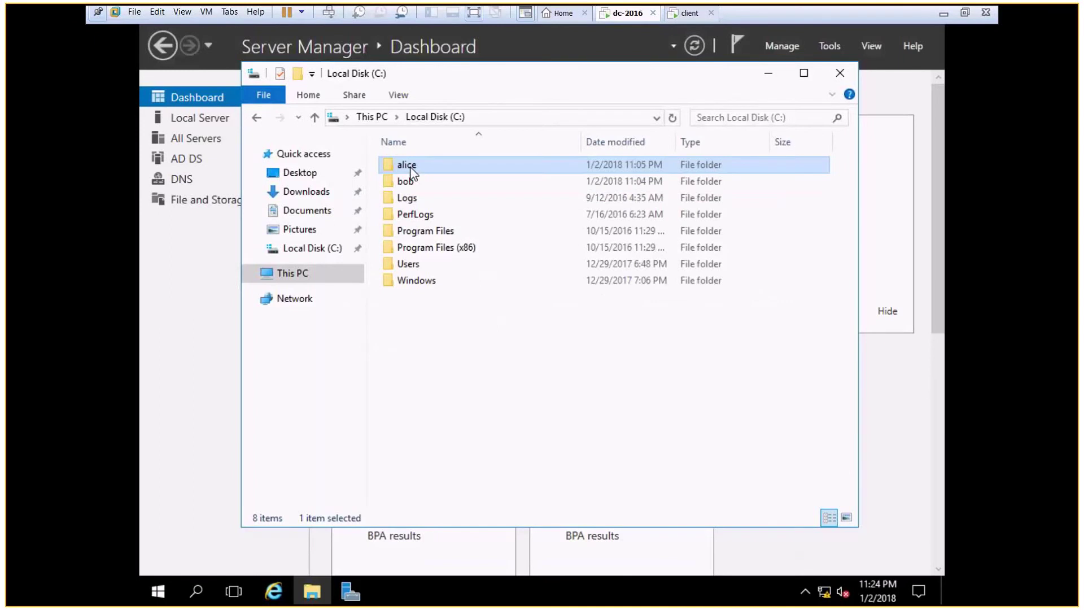
right_click(411, 169)
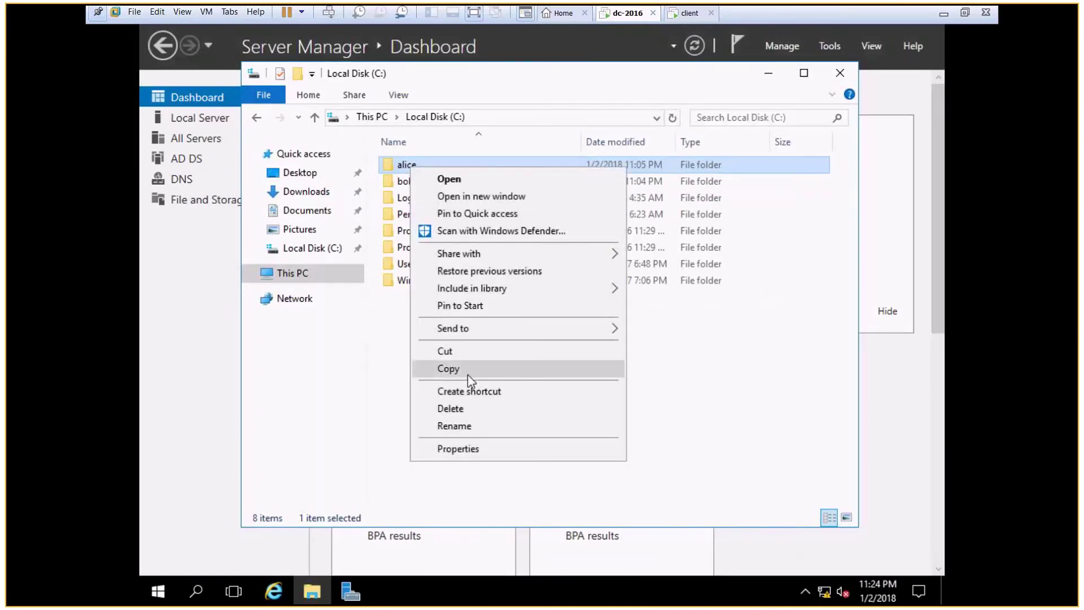
click(459, 449)
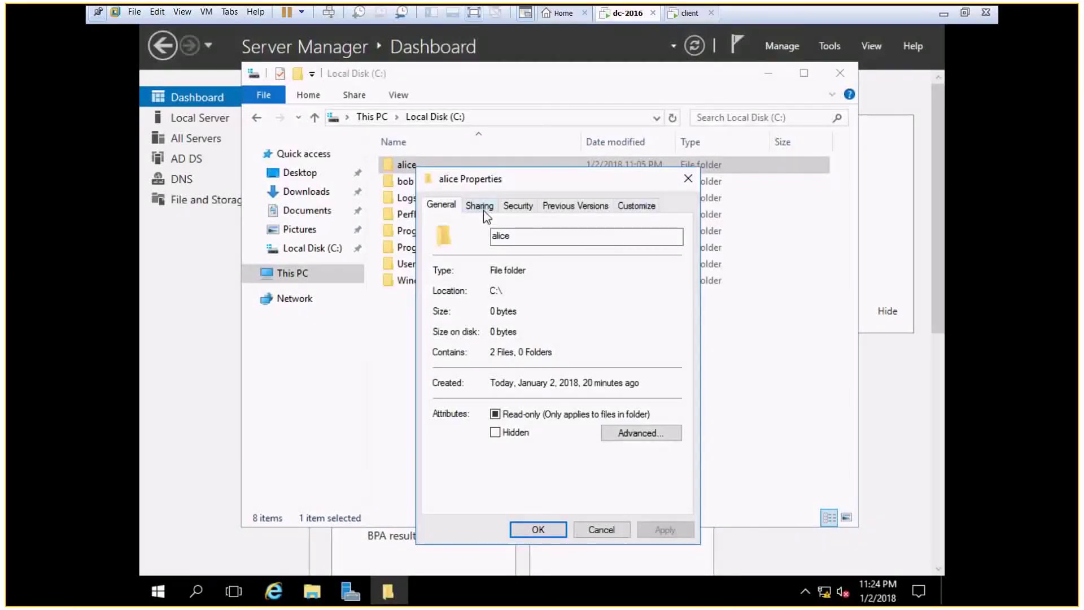
click(483, 210)
click(472, 311)
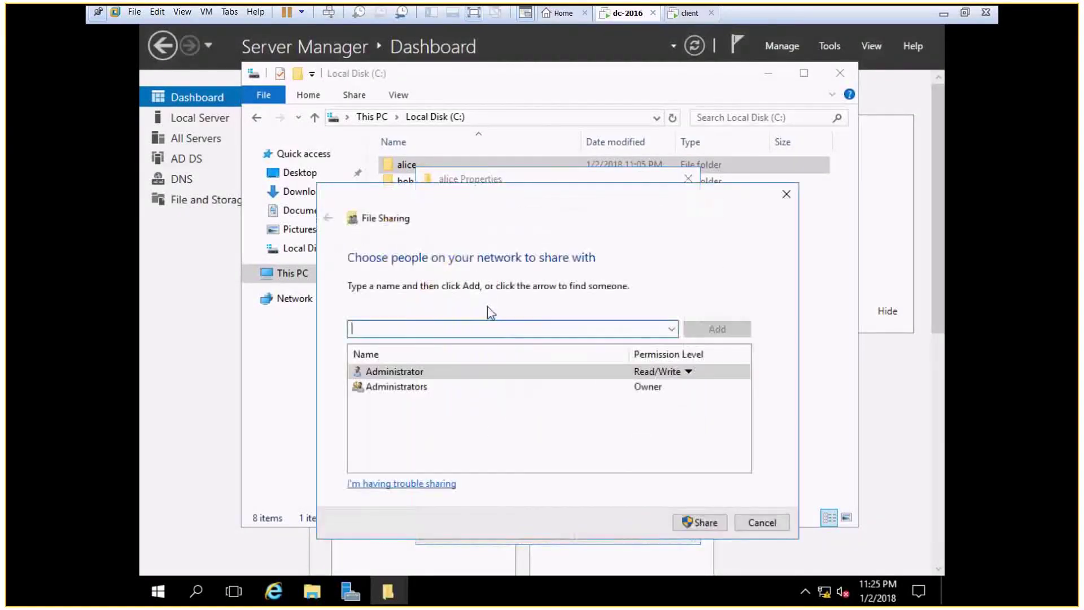
- Add the test.lab user matching the "alice" folder's name to its sharing list with Read/Write permission
click(672, 329)
click(534, 352)
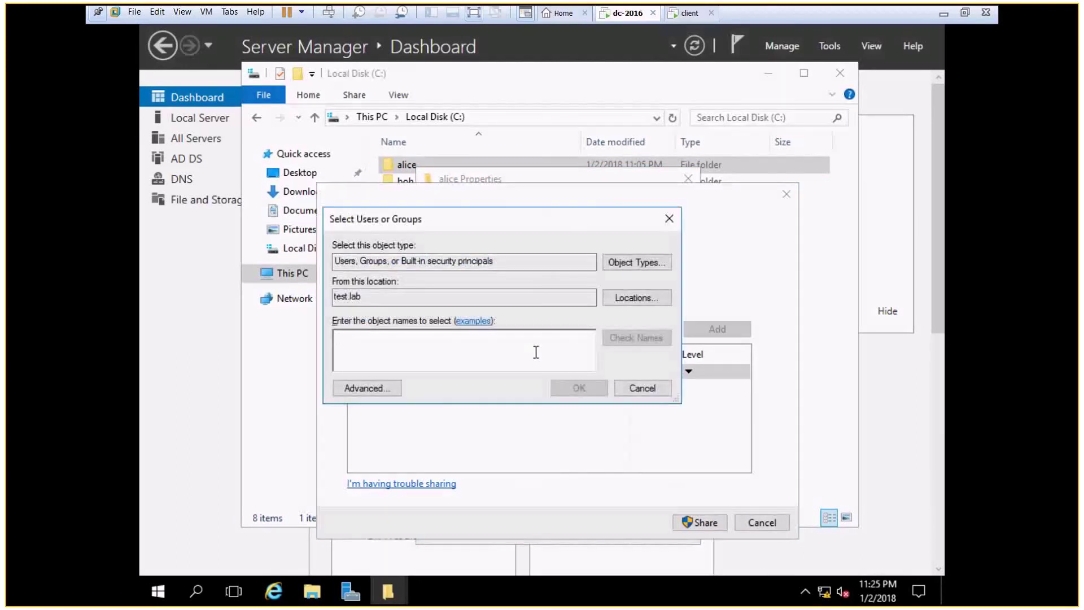
text(a)
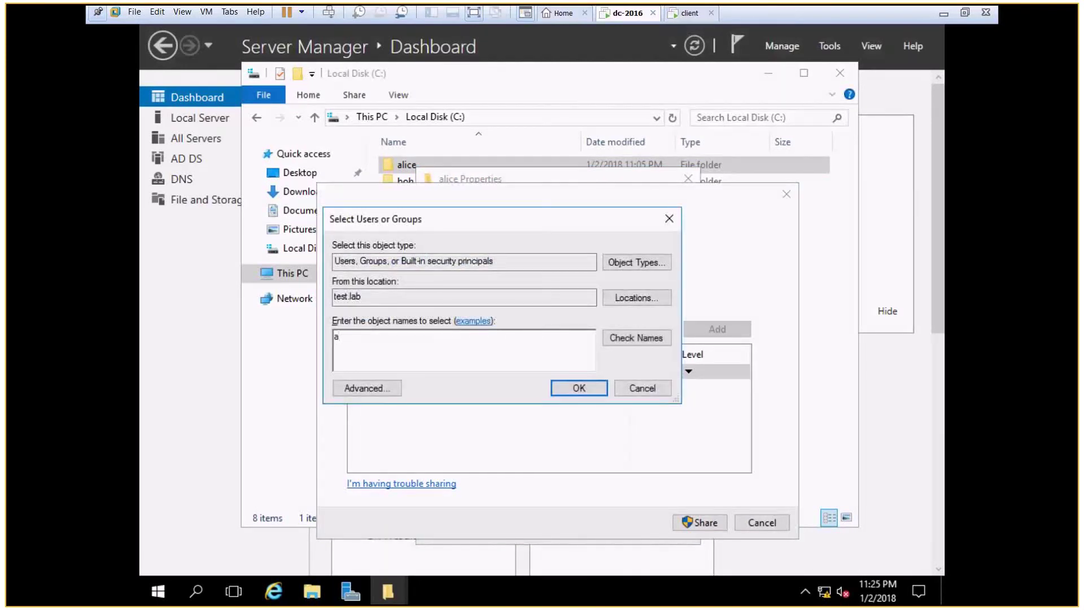
click(635, 349)
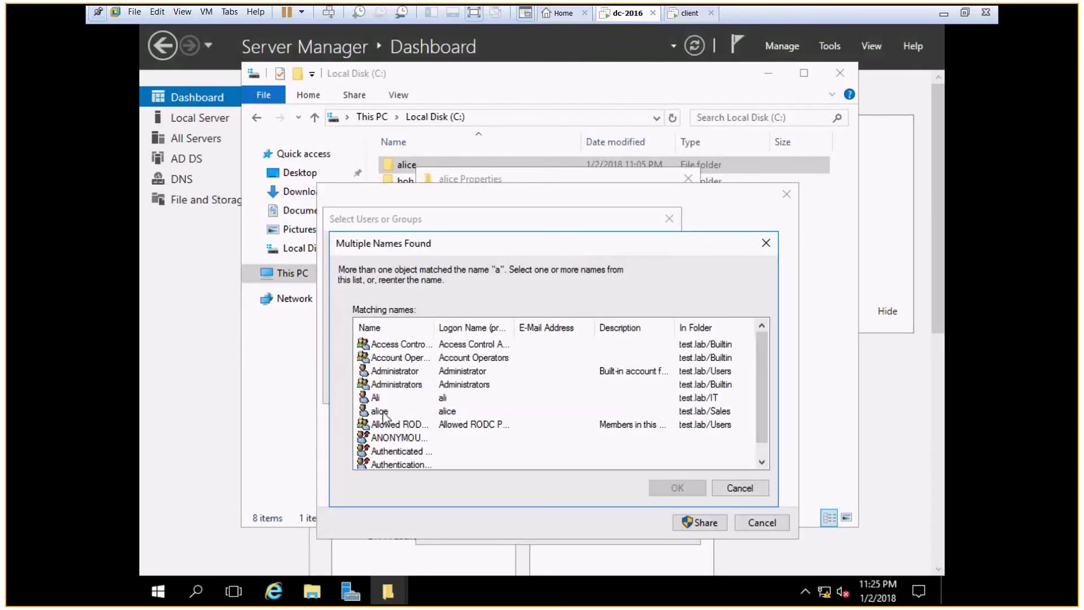
double_click(383, 412)
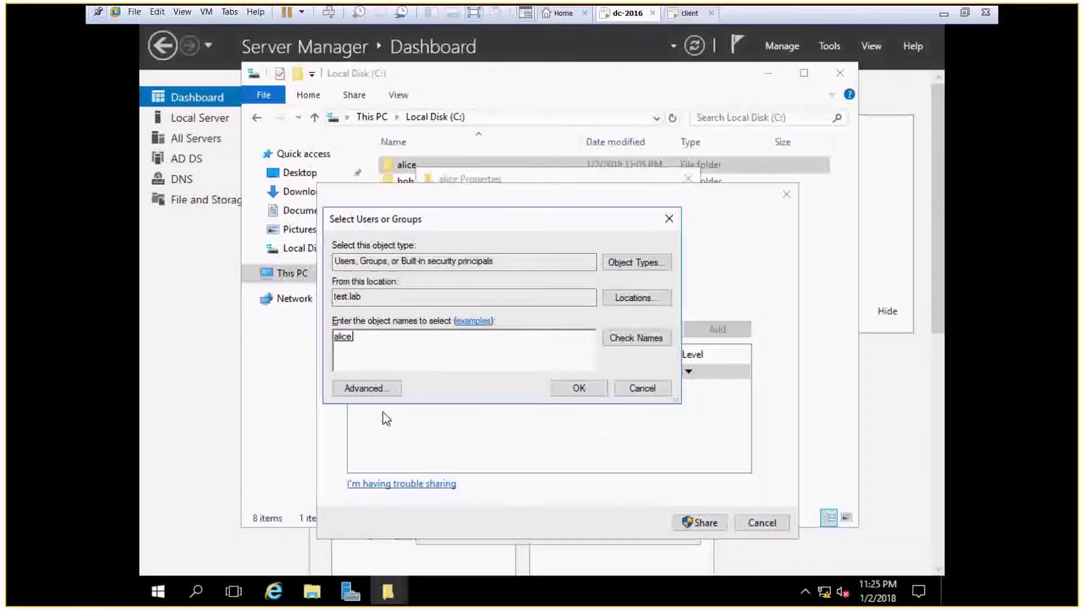
click(582, 388)
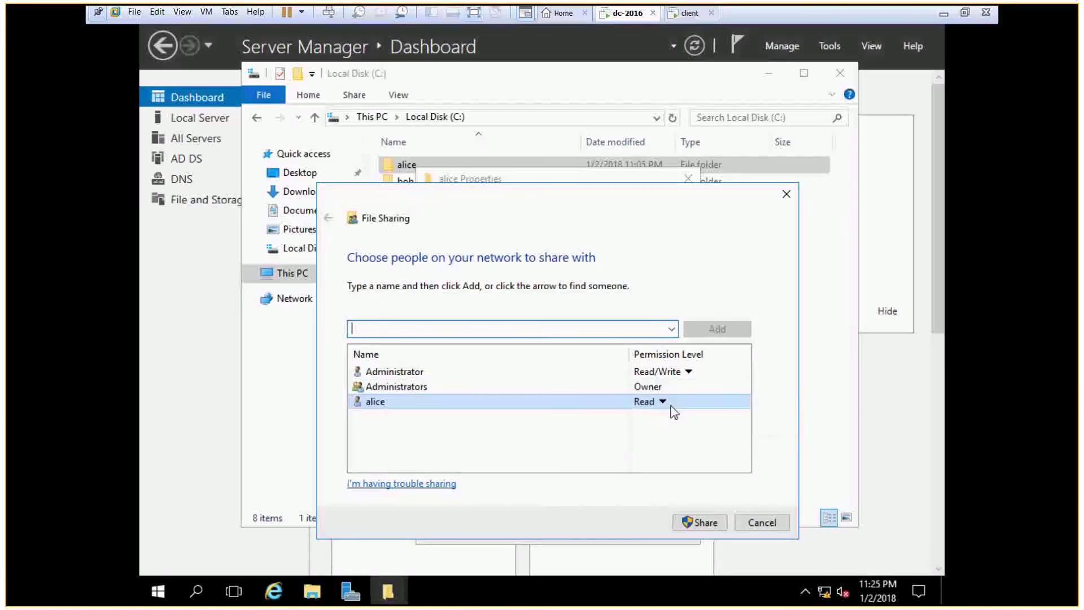
click(662, 402)
click(696, 424)
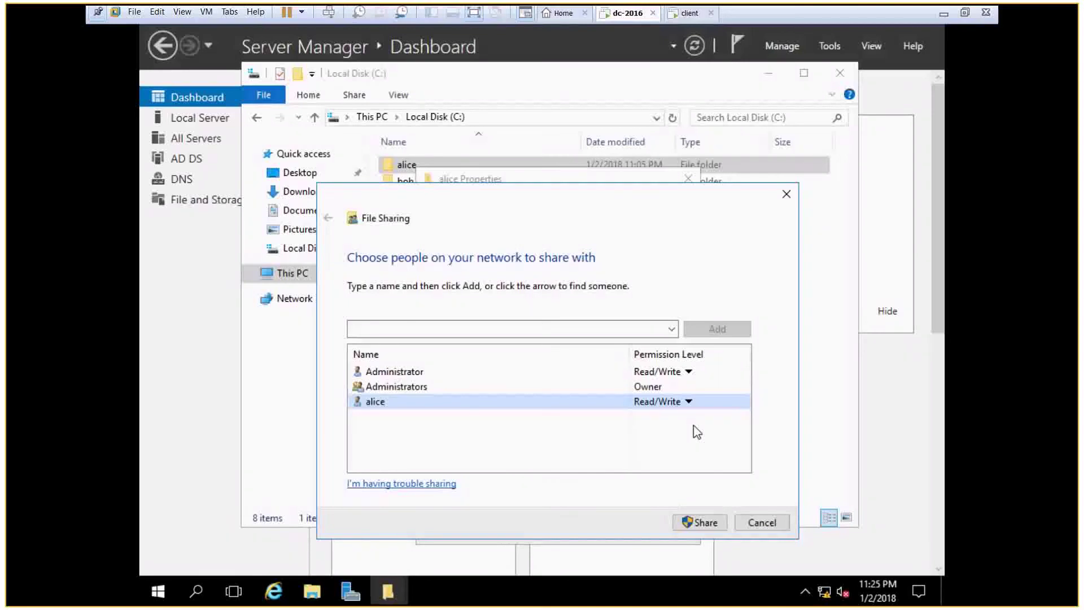
- Add the test.lab user matching the "bob" folder's name to the "alice" folder's sharing list with Read permission
click(672, 330)
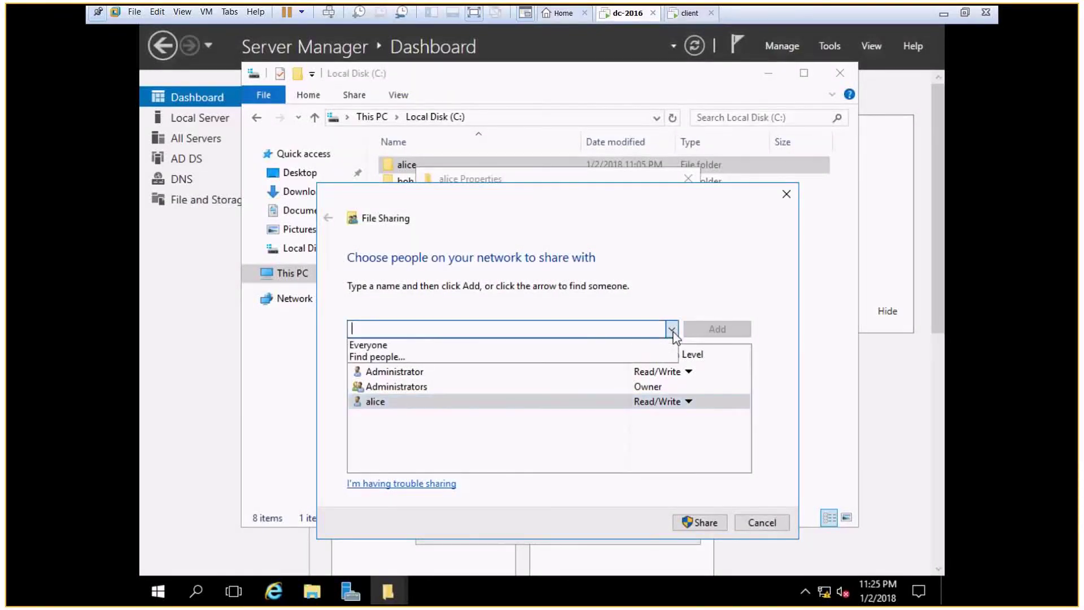
click(576, 357)
text(b)
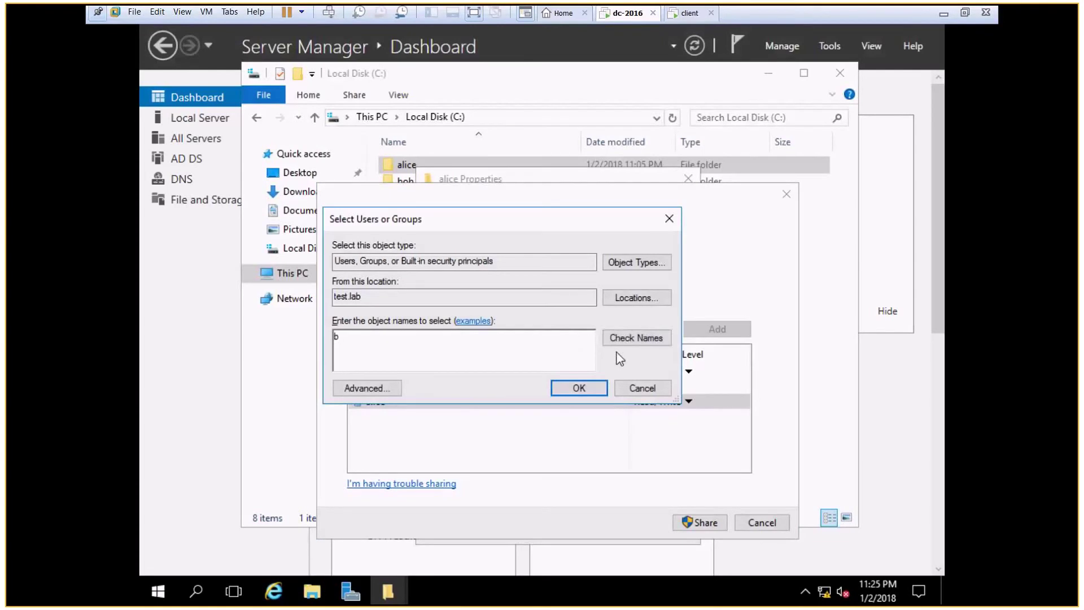
click(637, 339)
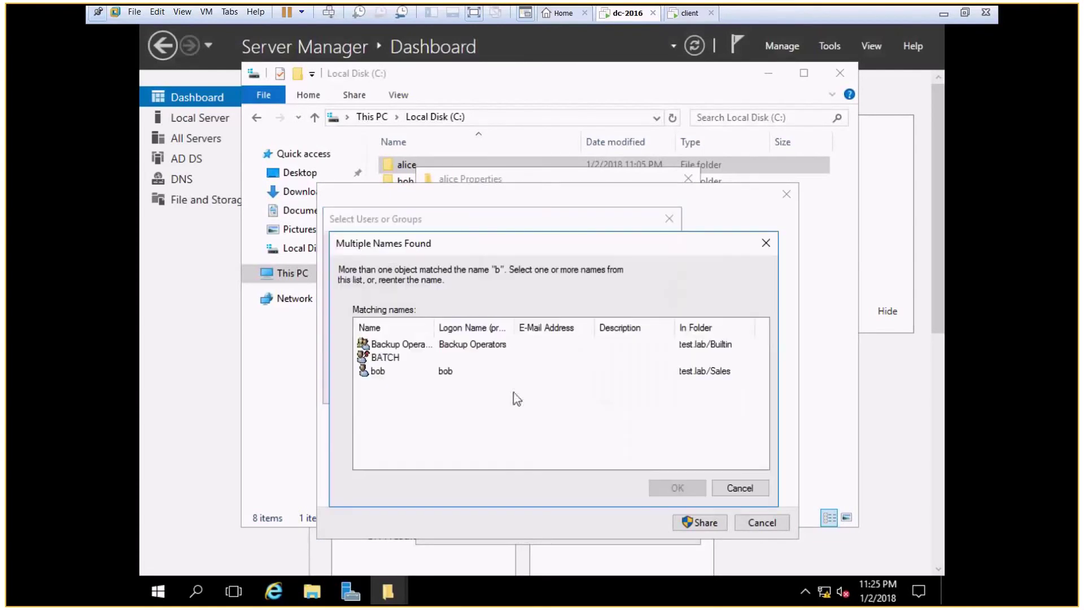
double_click(451, 375)
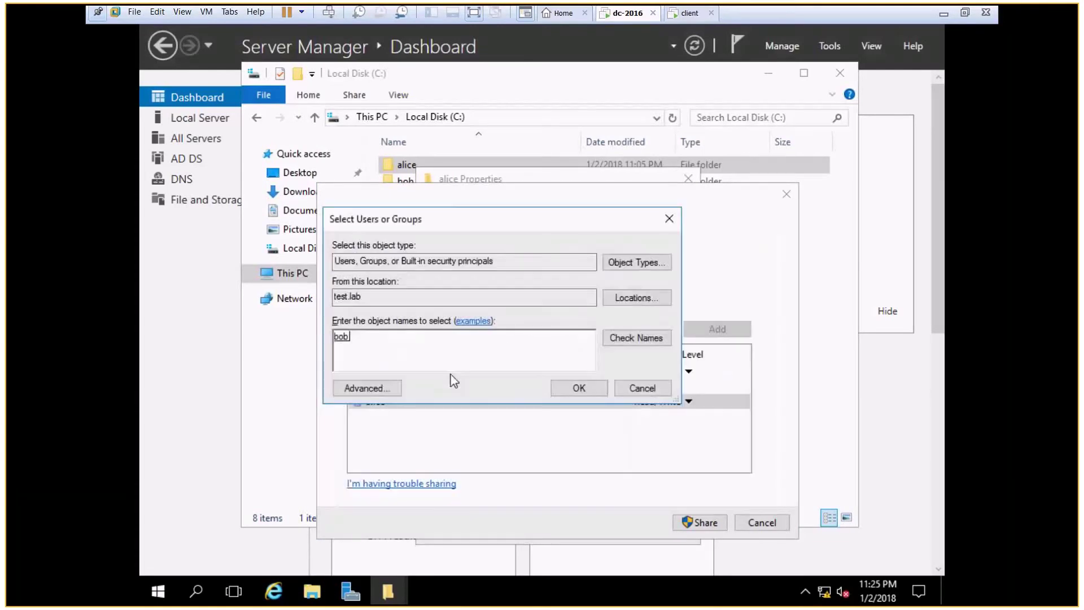
click(560, 389)
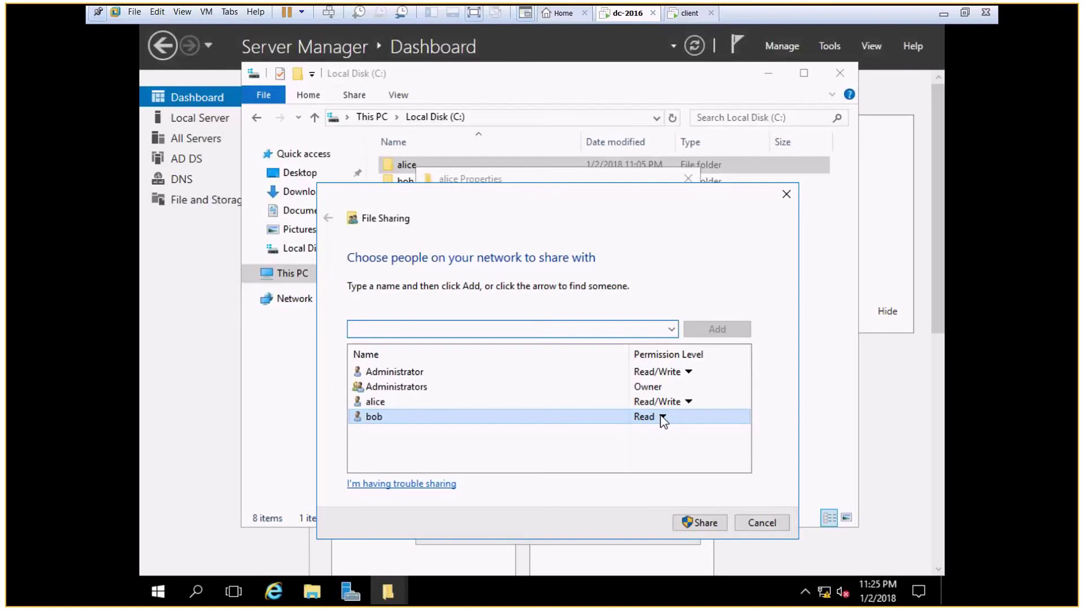
- Share the "alice" folder with the listed people and close its properties
click(690, 520)
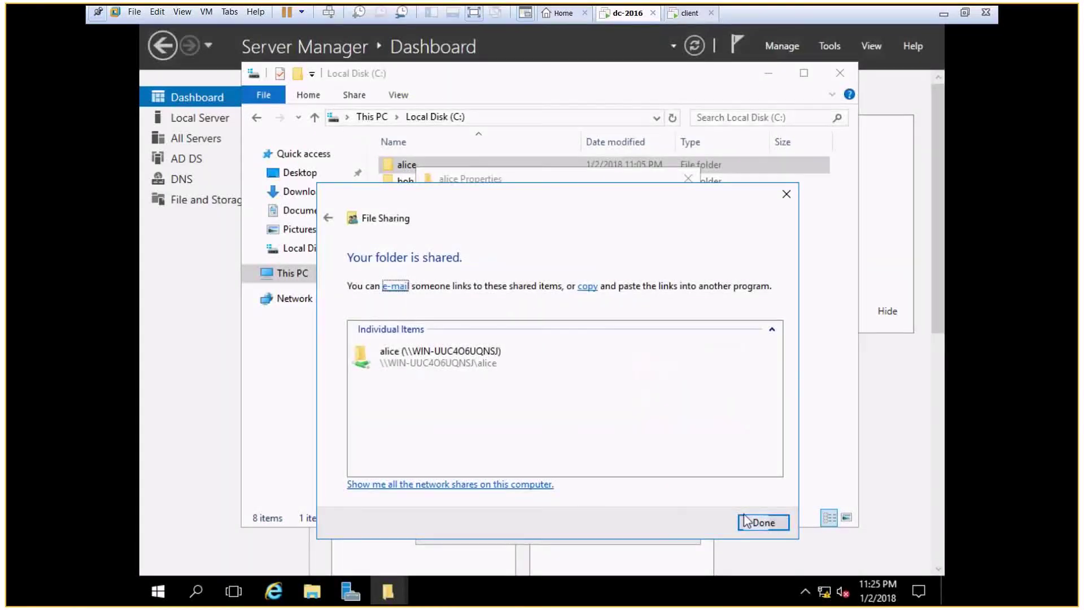
click(762, 523)
click(535, 530)
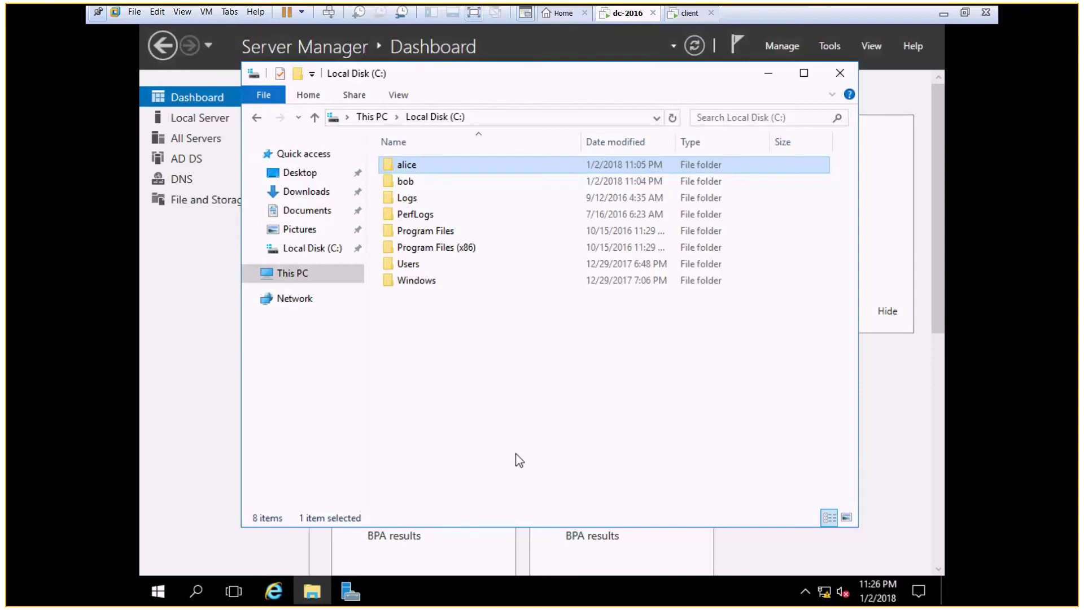
- Switch to the client virtual machine and unlock the TEST domain user's session with the account password
click(690, 14)
click(545, 283)
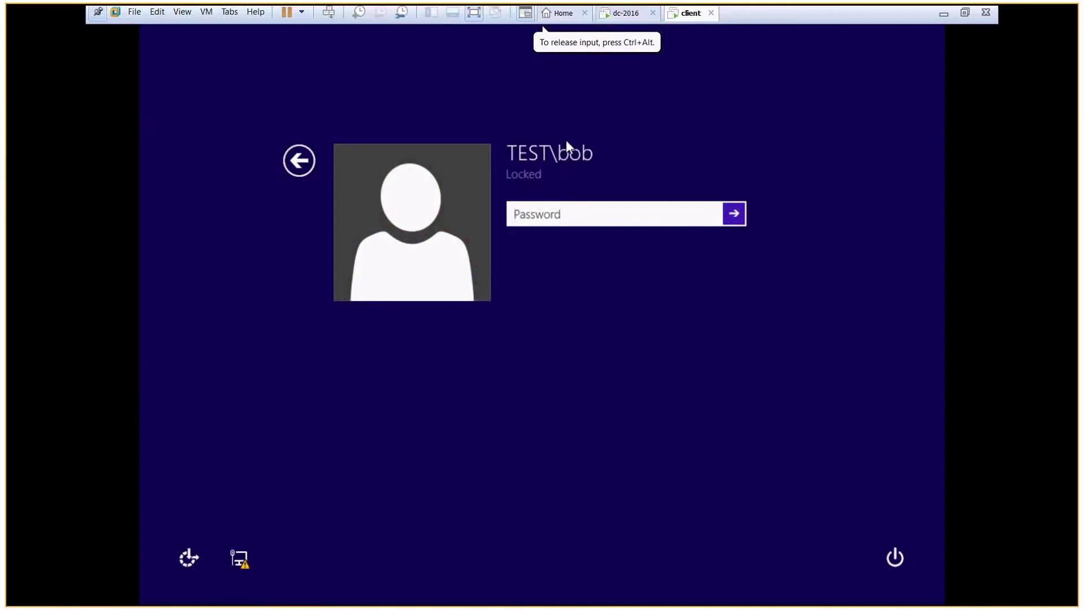
text(•••)
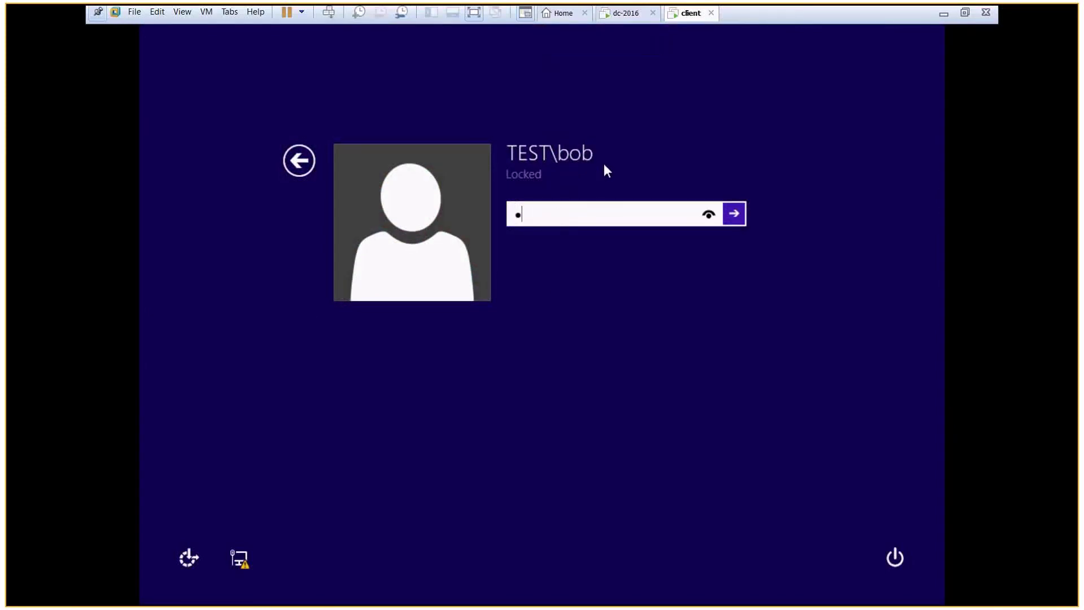
text(•••••)
key(Return)
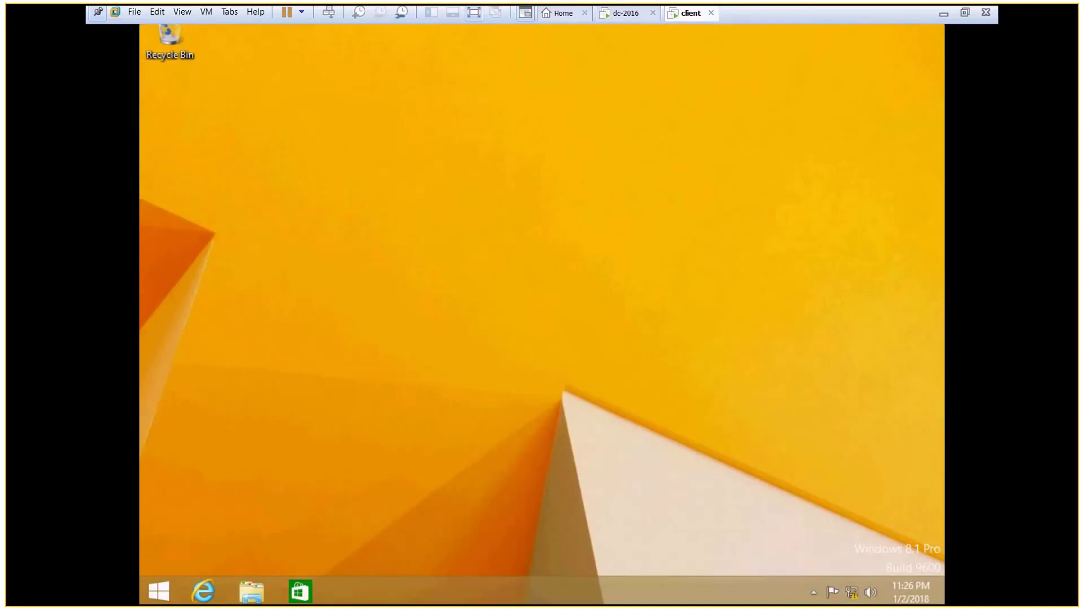
key(super+e)
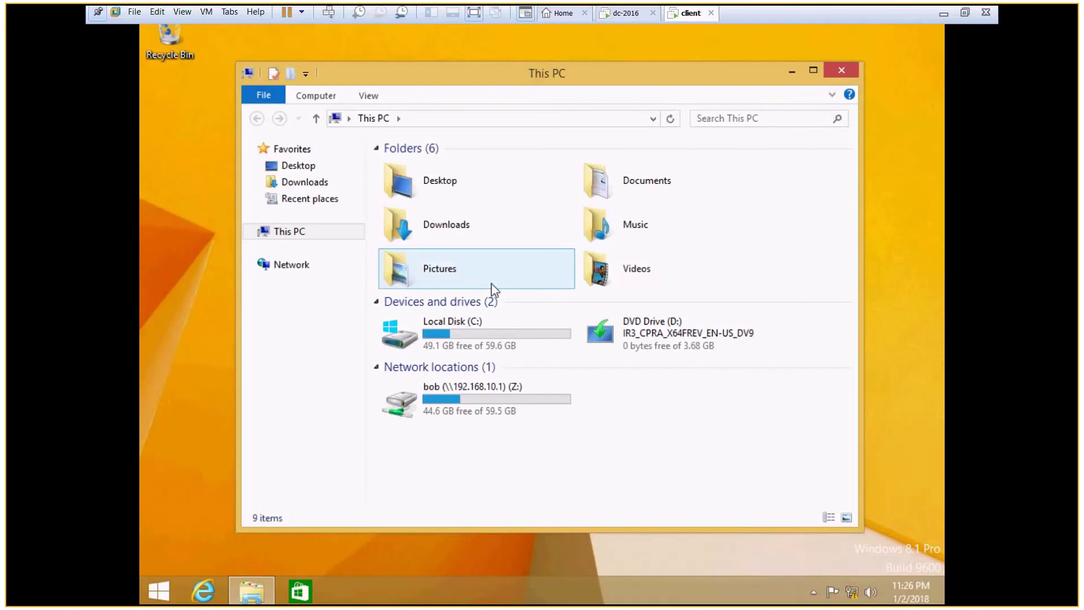
double_click(470, 331)
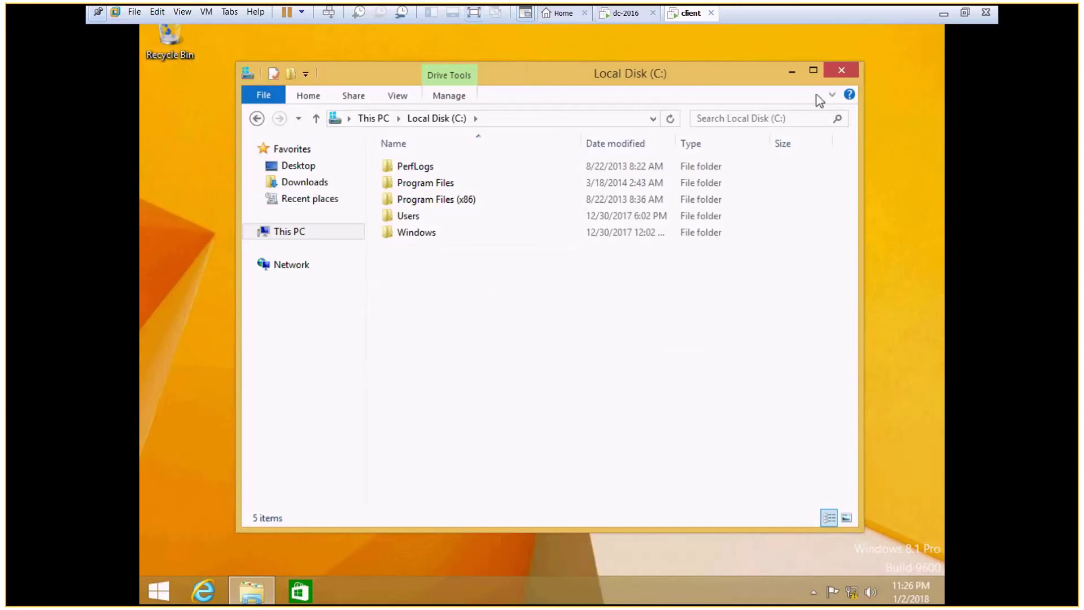
click(838, 82)
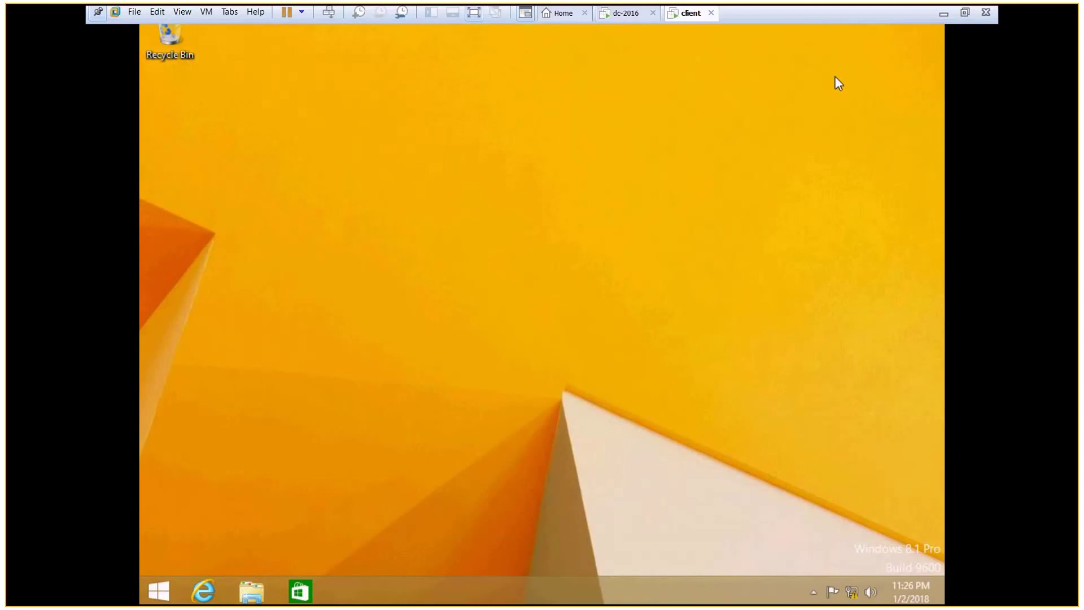
- Open the server's network shares at \\192.168.10.1 through the Run dialog
key(super+r)
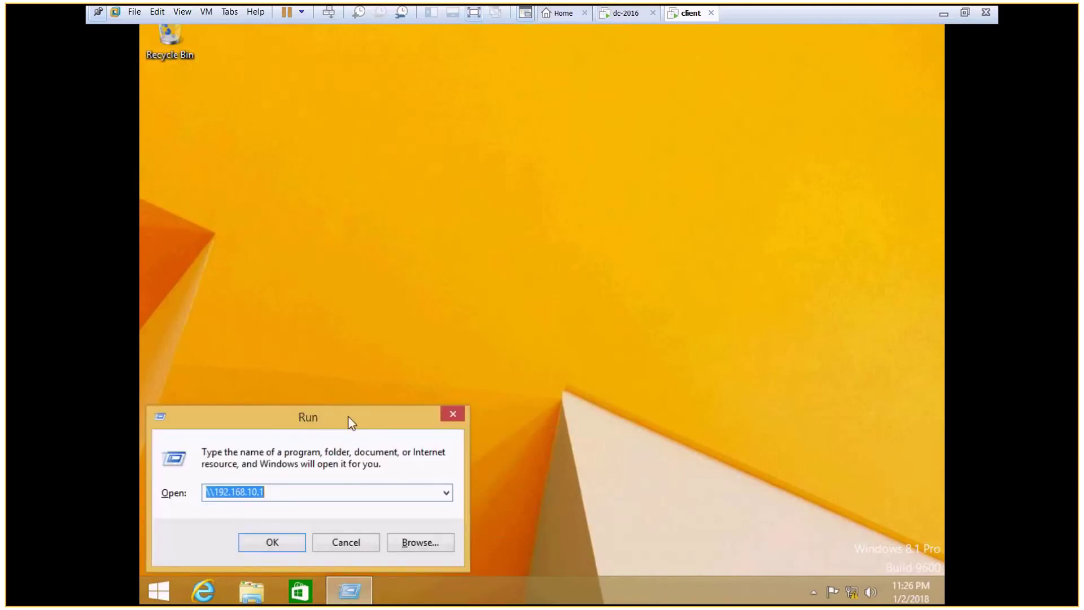
drag(349, 422, 537, 209)
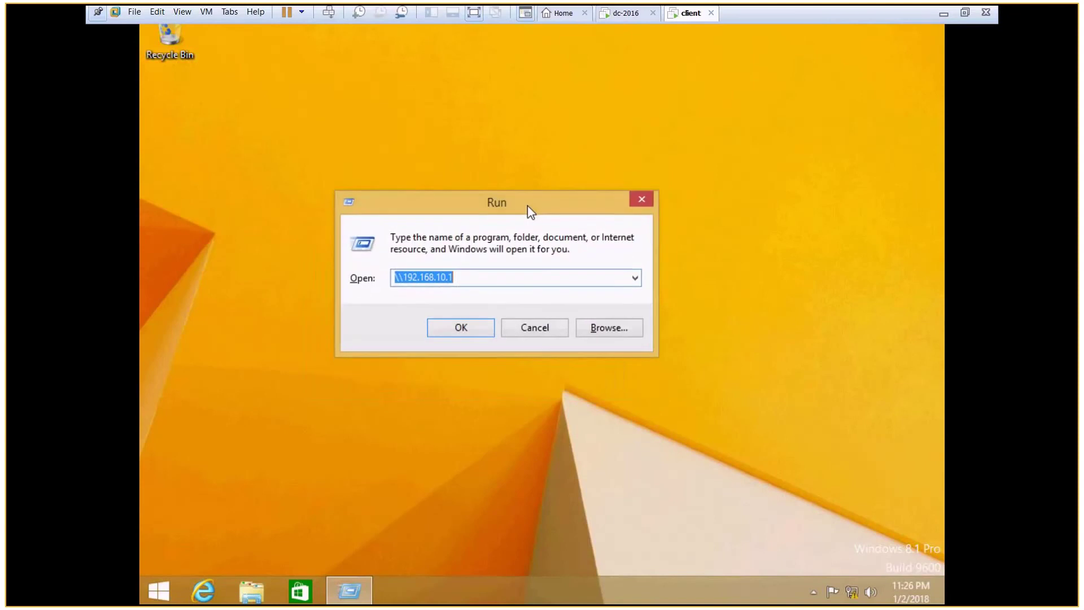
click(512, 275)
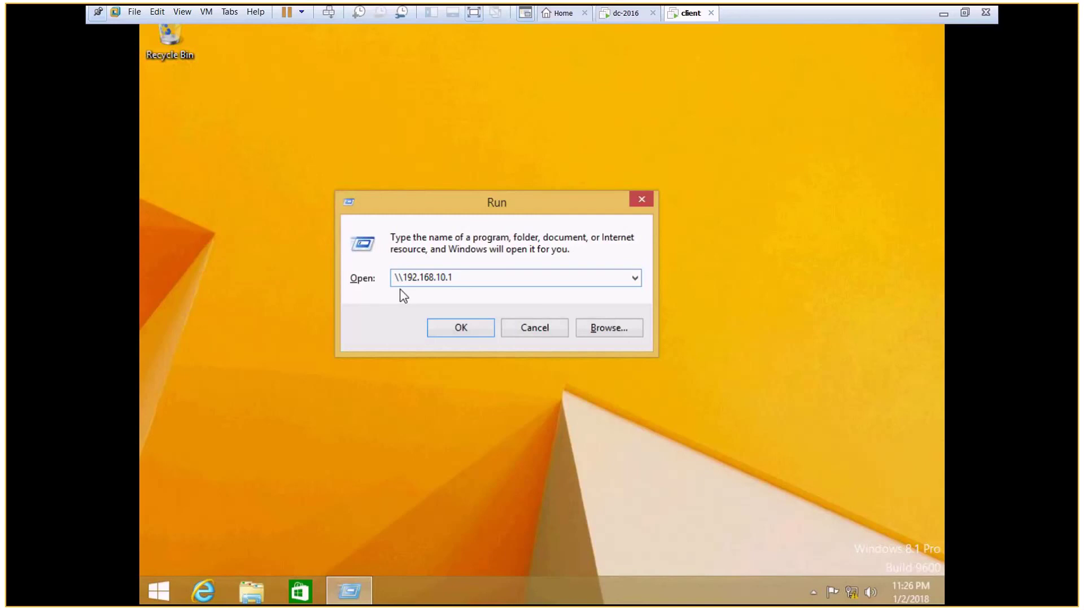
click(442, 325)
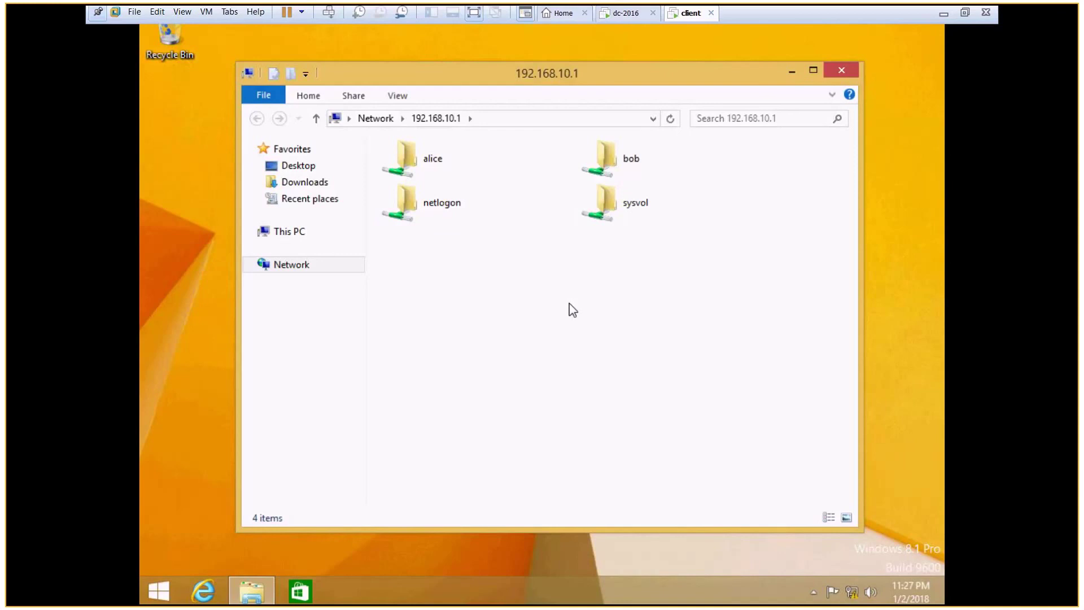
- Open the "bob" share and create a folder in it, keeping the default name
click(631, 159)
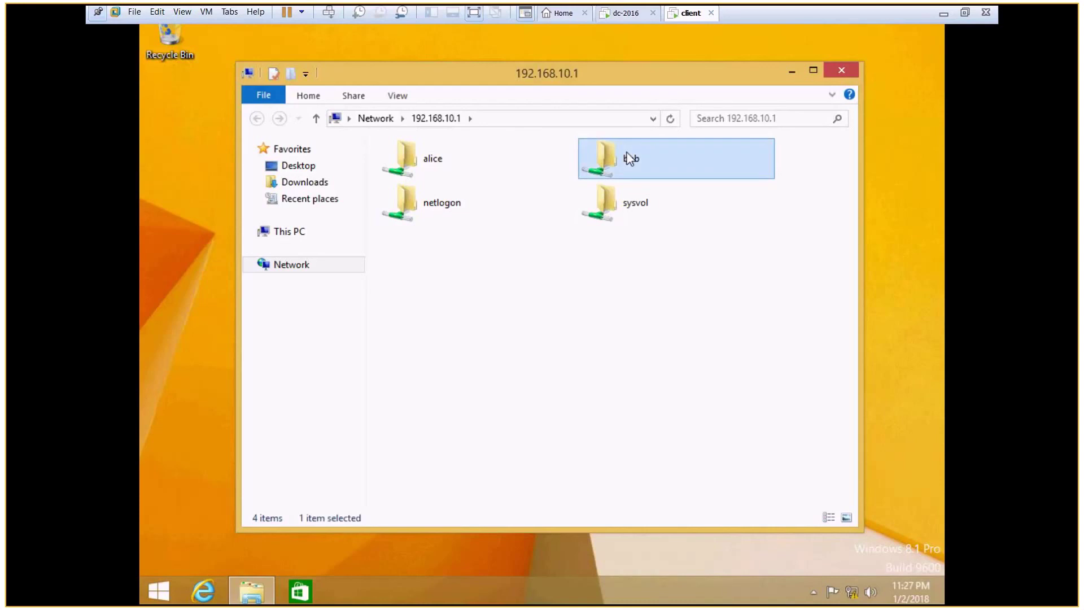
double_click(631, 159)
right_click(451, 215)
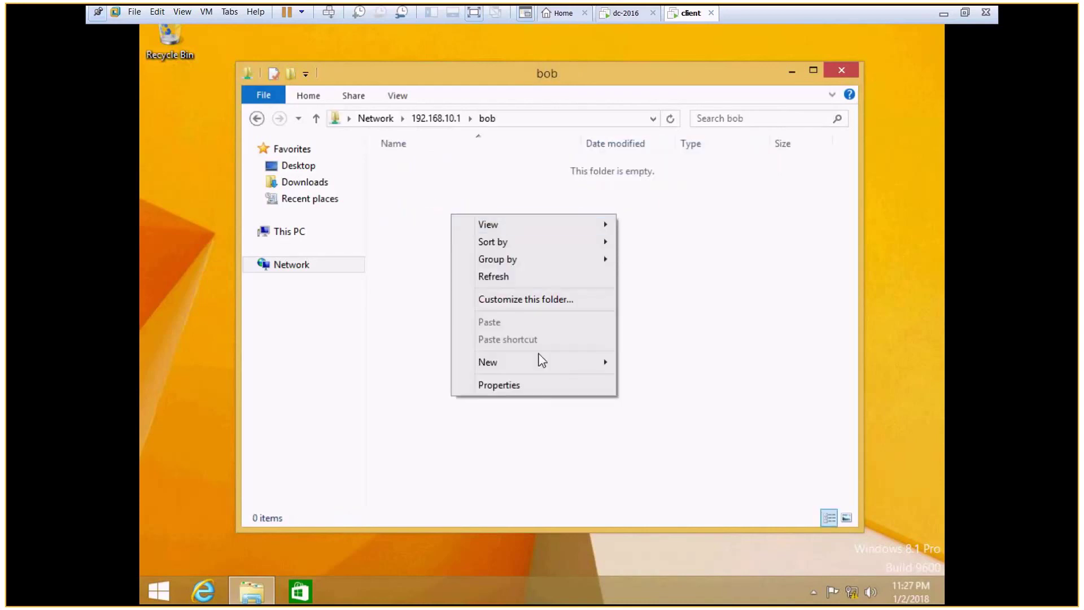
mouse_move(541, 360)
click(618, 357)
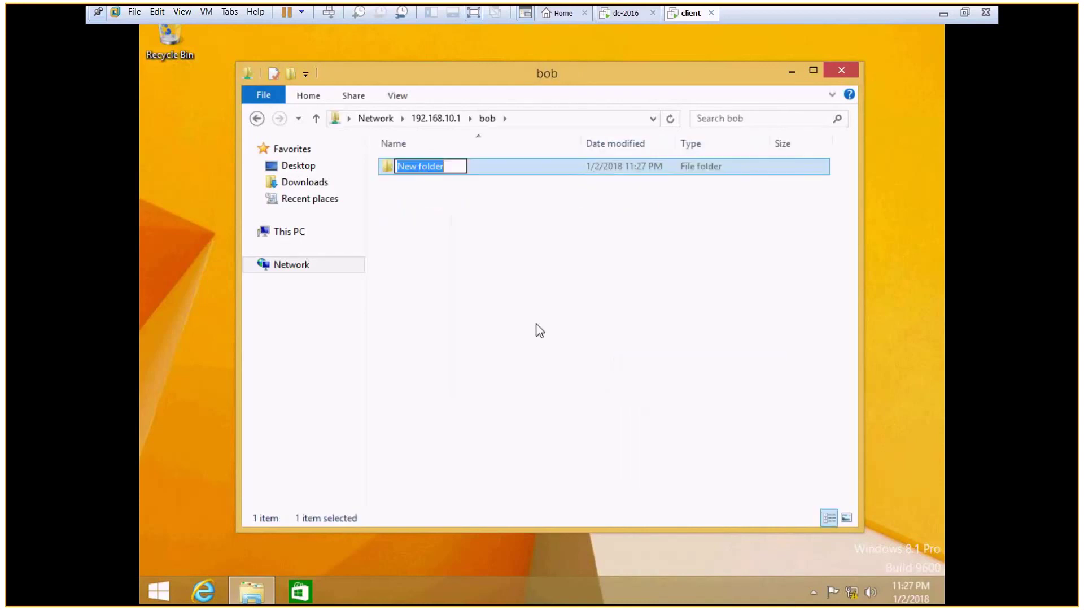
key(Return)
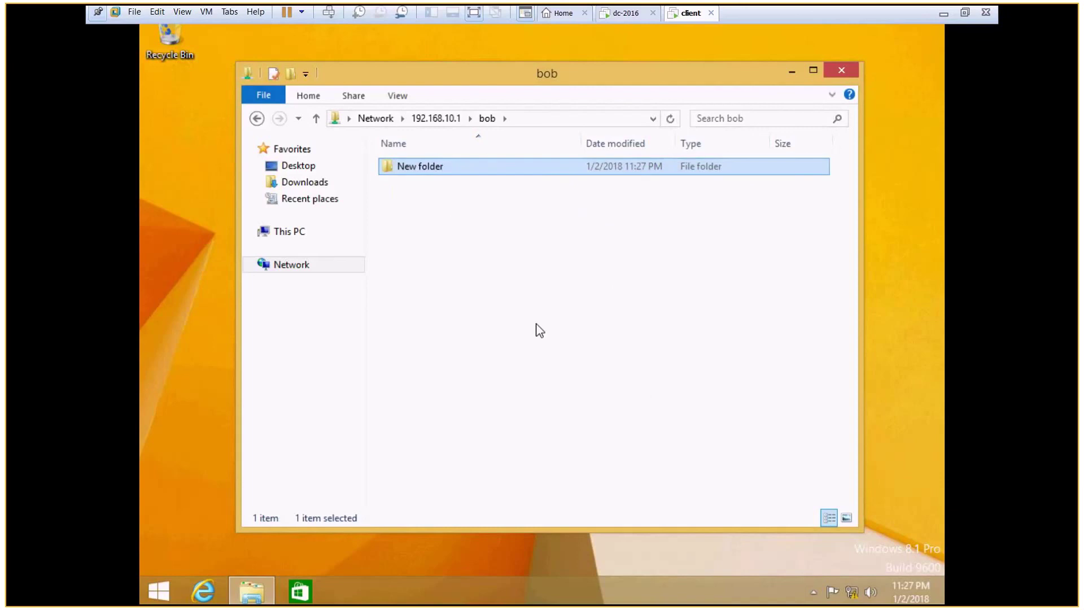
- Create a text document in the "bob" share, keeping the default name
right_click(425, 231)
mouse_move(527, 402)
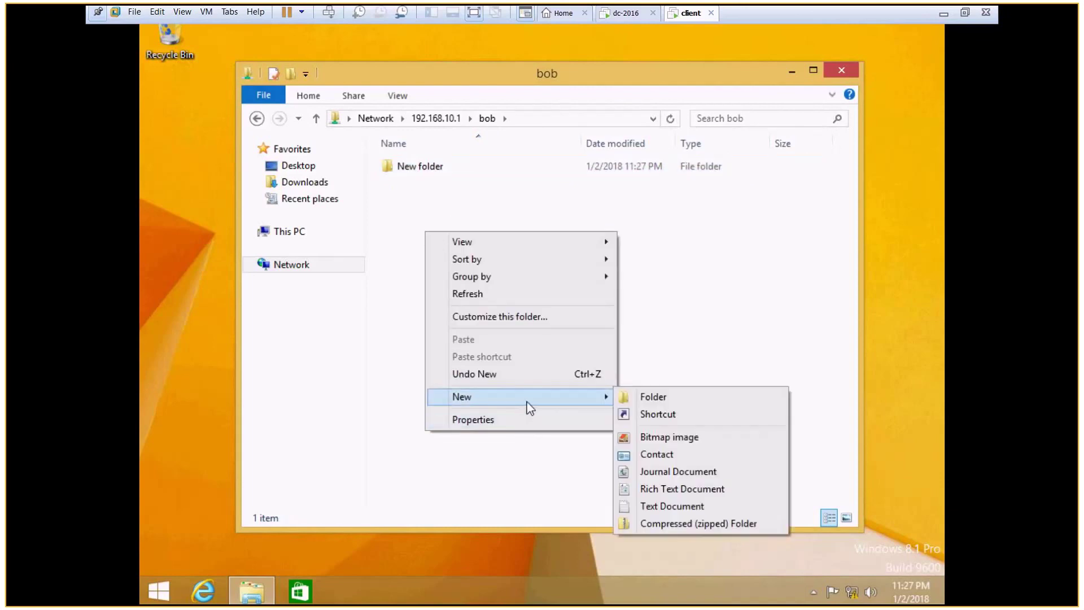
click(656, 507)
click(476, 246)
- Write "rdrdrd" in the new text document, save and close it, and reopen it to check its content
click(448, 184)
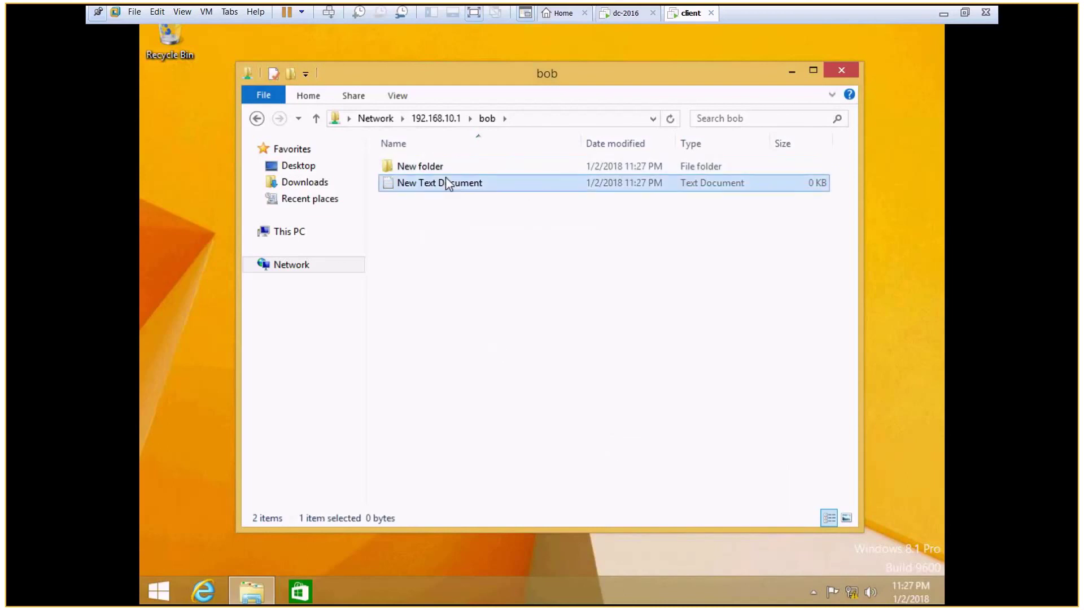
double_click(447, 183)
text(rdrdrd)
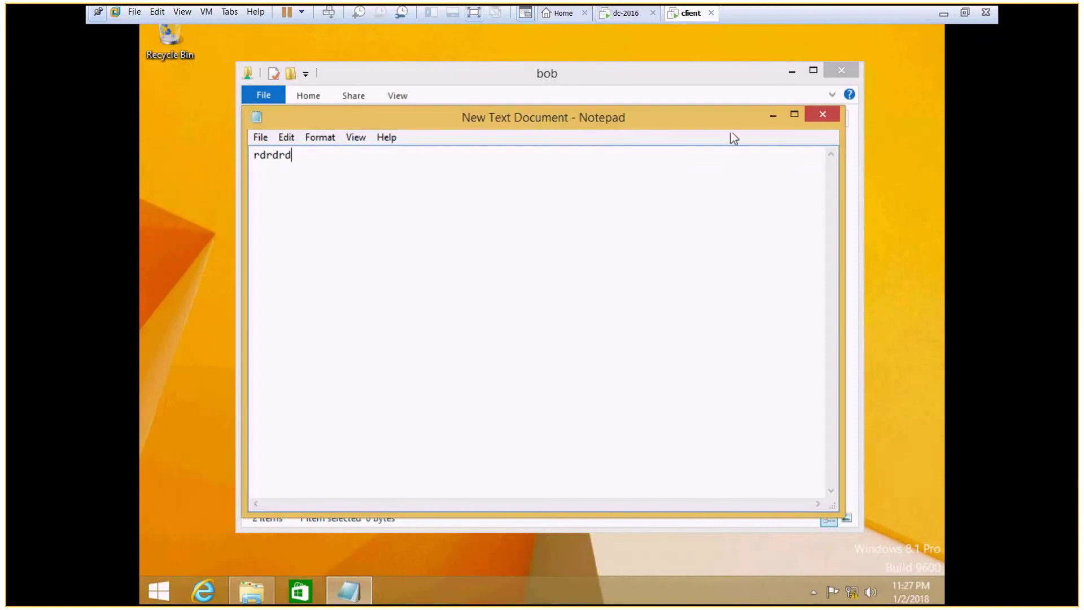
click(820, 113)
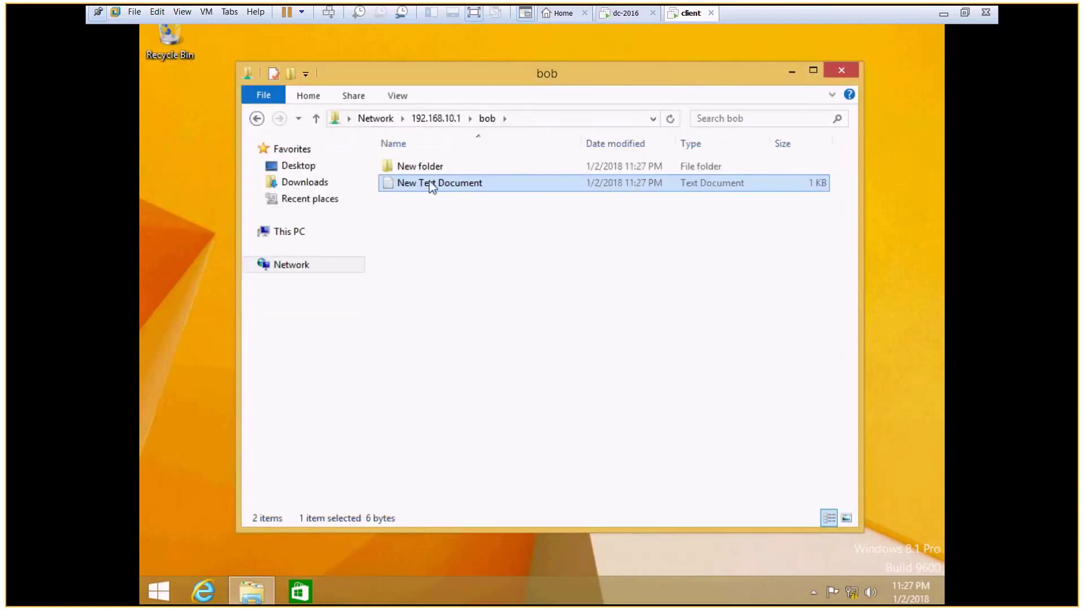
double_click(430, 183)
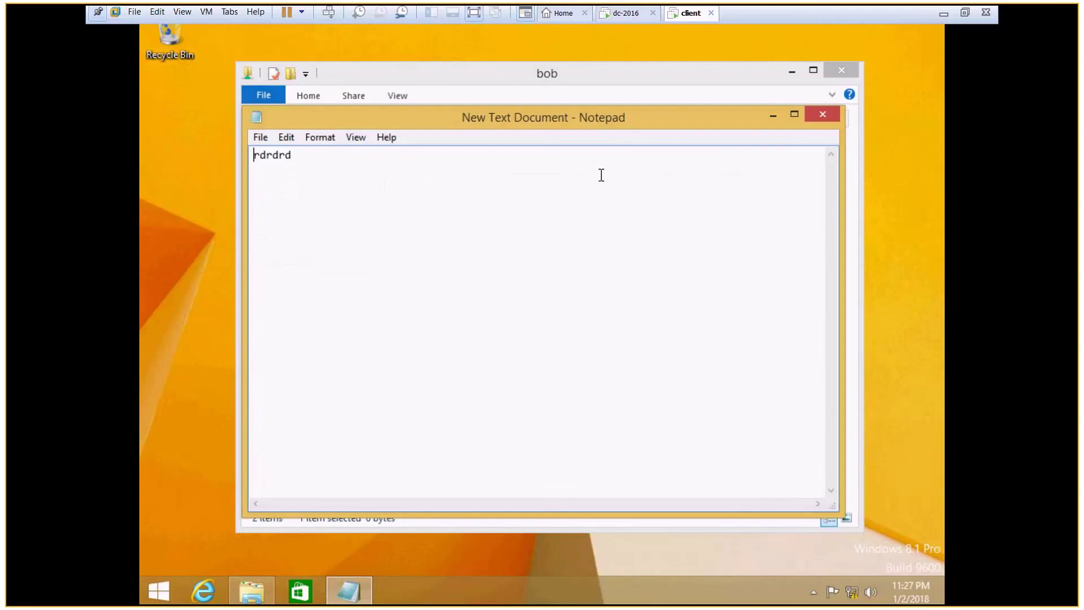
click(811, 120)
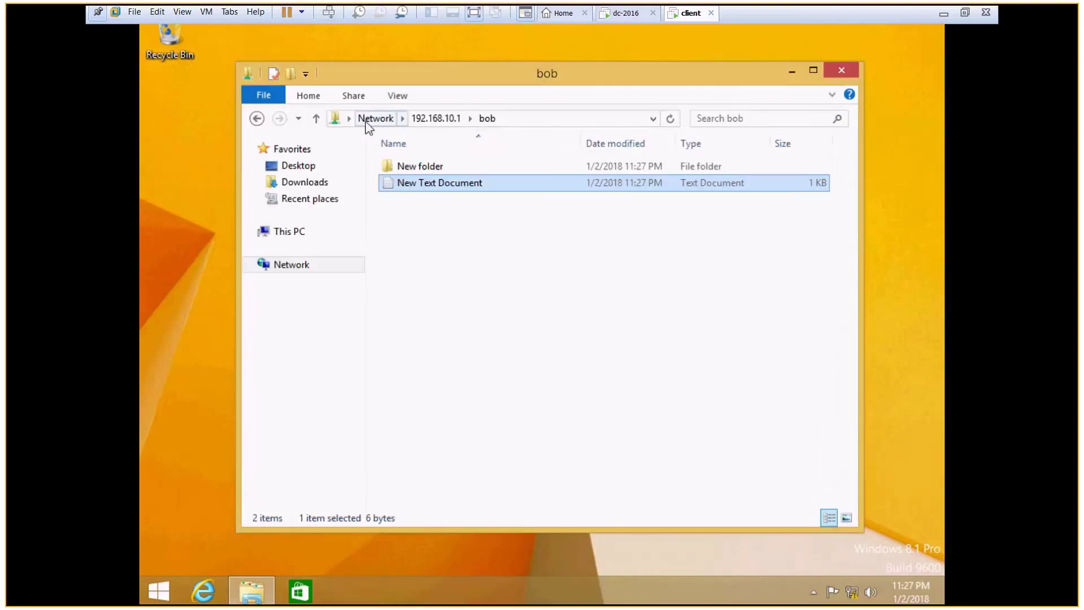
- Return to the server's shares, open the "alice" share, and try to delete the "project" text document, retrying once before cancelling
click(263, 119)
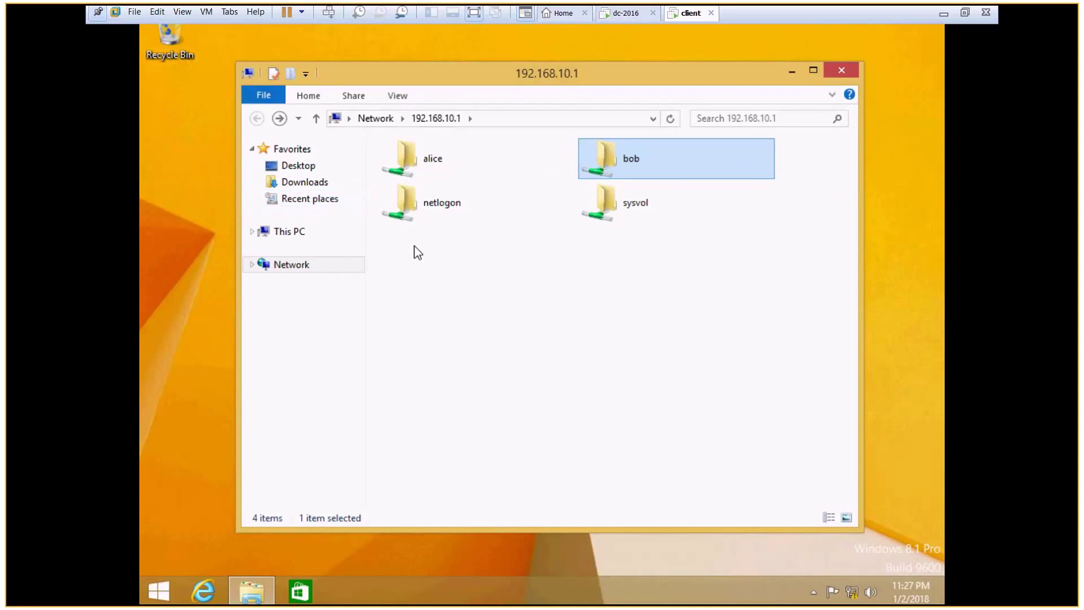
double_click(430, 165)
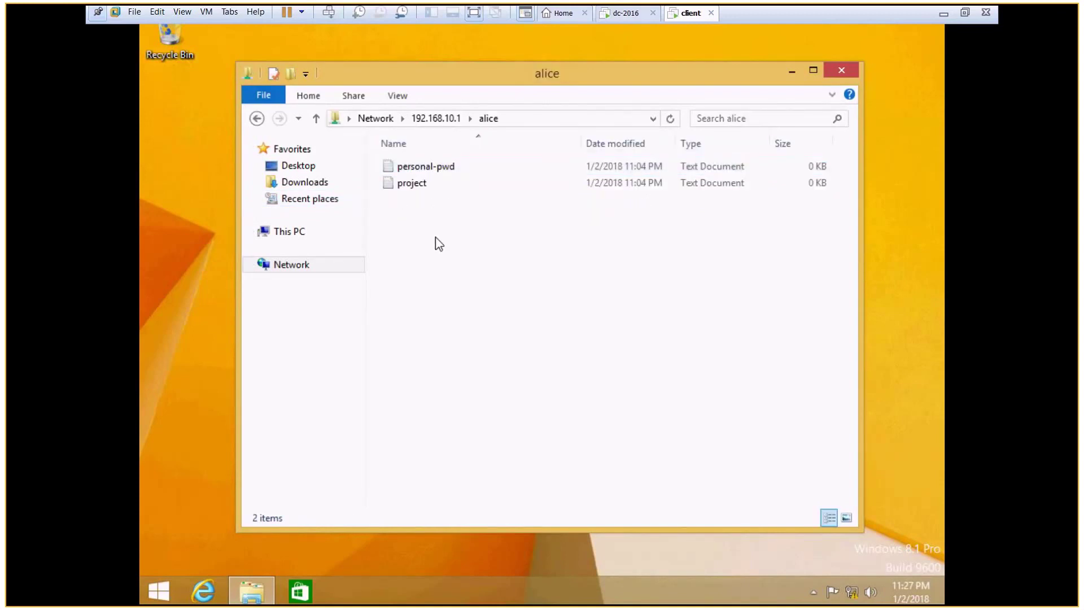
click(420, 189)
right_click(419, 190)
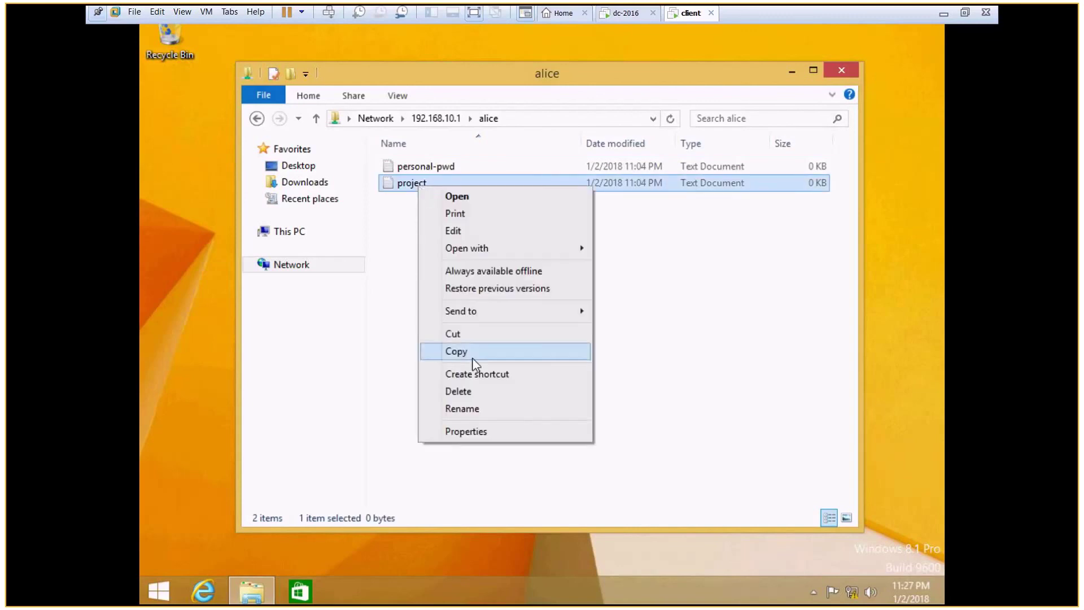
click(473, 399)
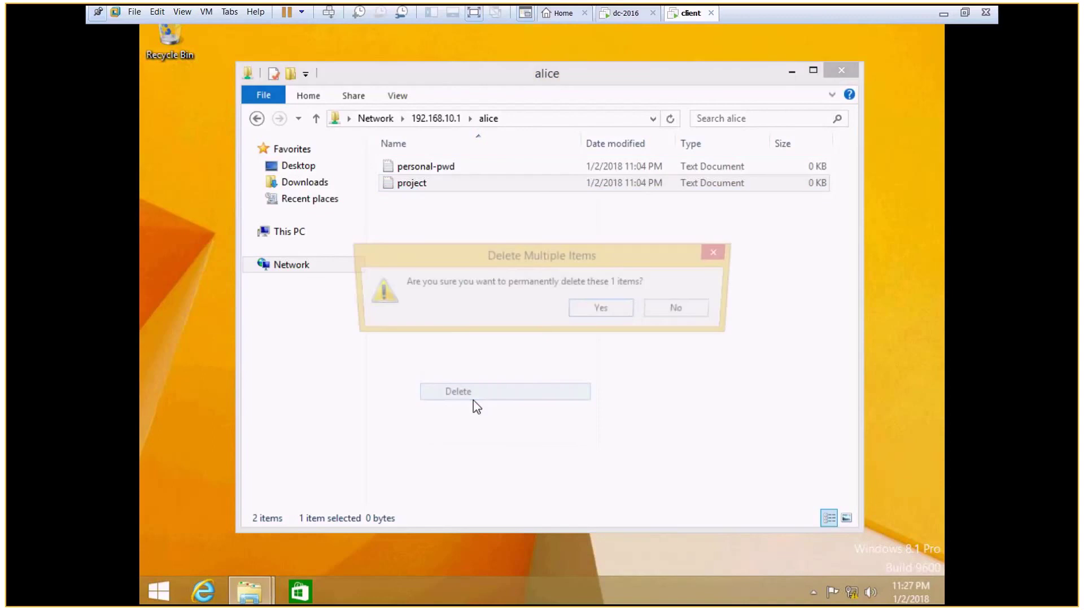
click(591, 316)
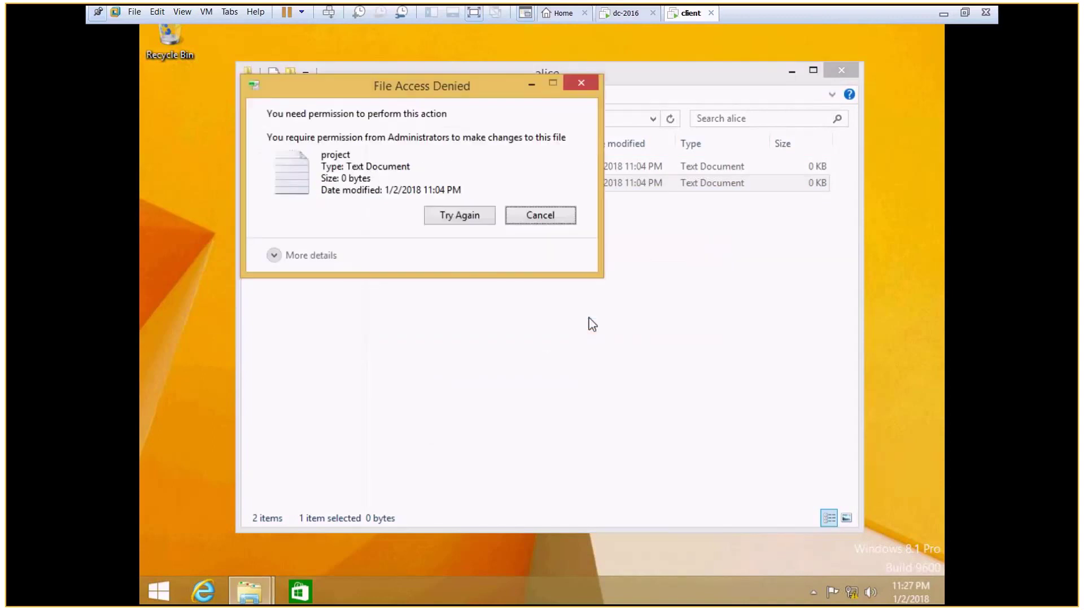
click(472, 215)
click(524, 217)
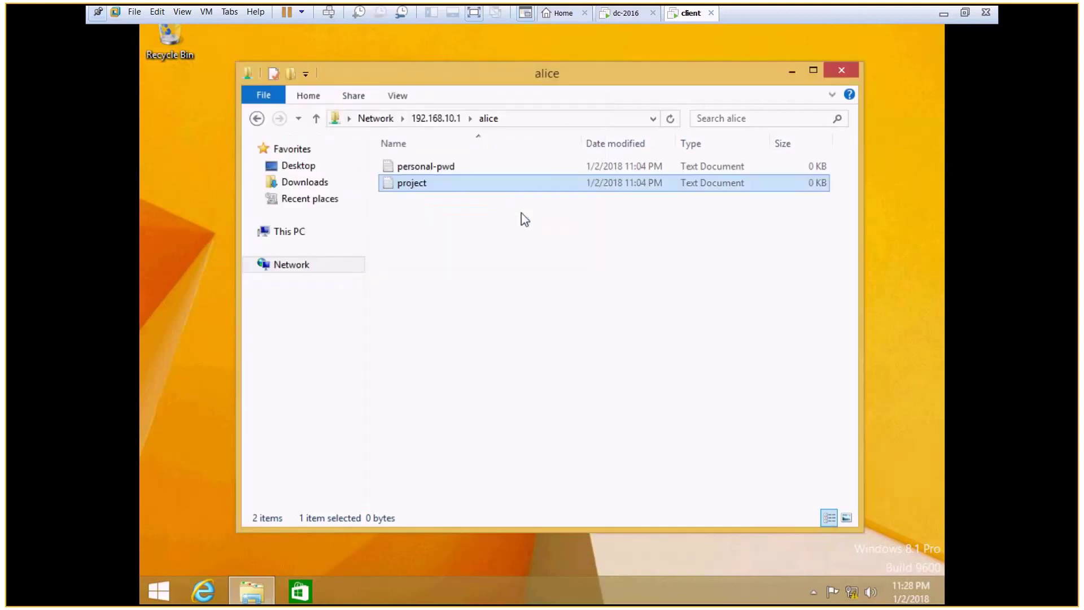